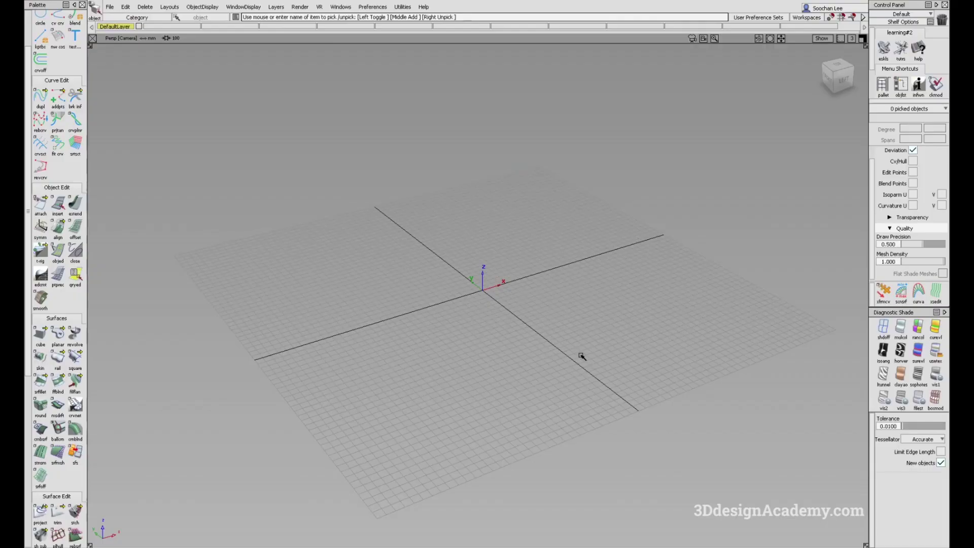
# Step: Review the Alias Tutorial preset and its tolerance settings in the construction options
pyautogui.click(376, 7)
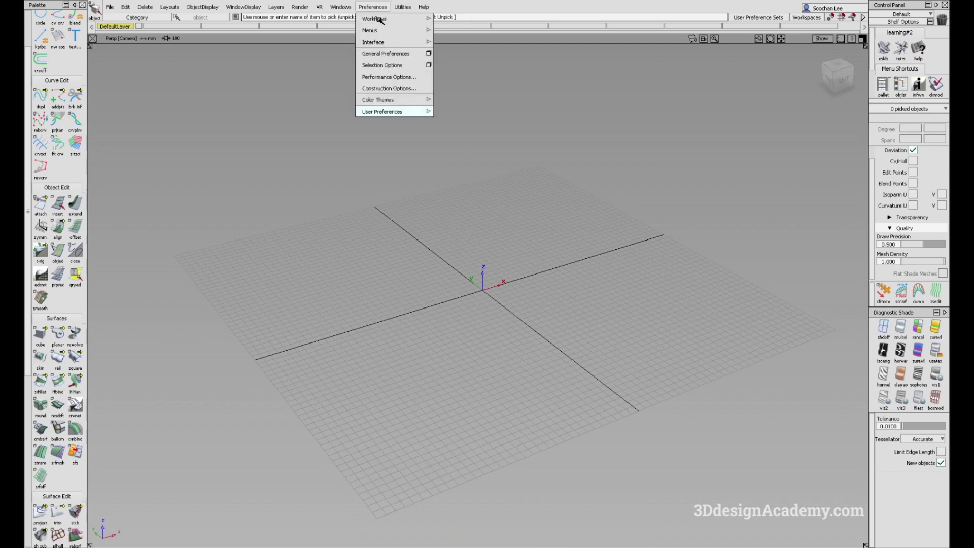
pyautogui.moveTo(397, 113)
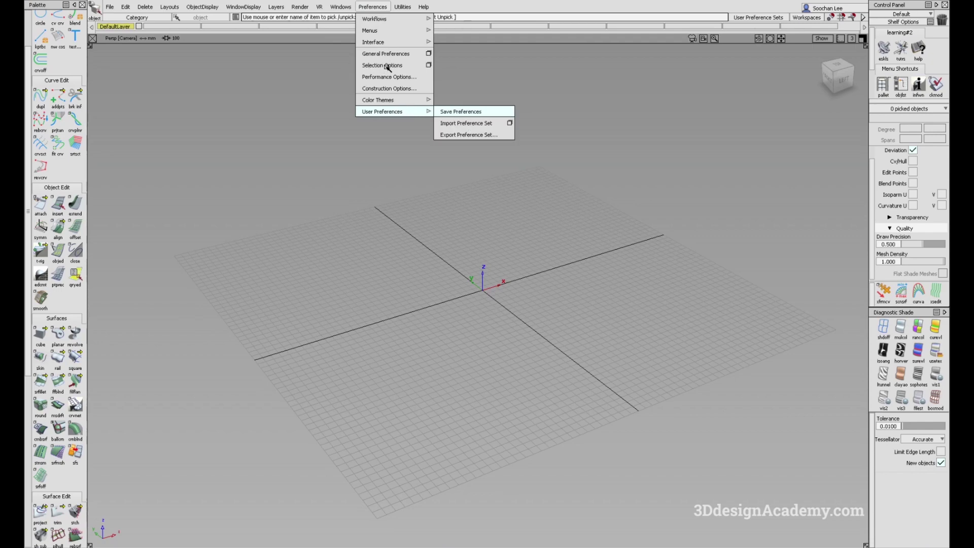
pyautogui.click(391, 89)
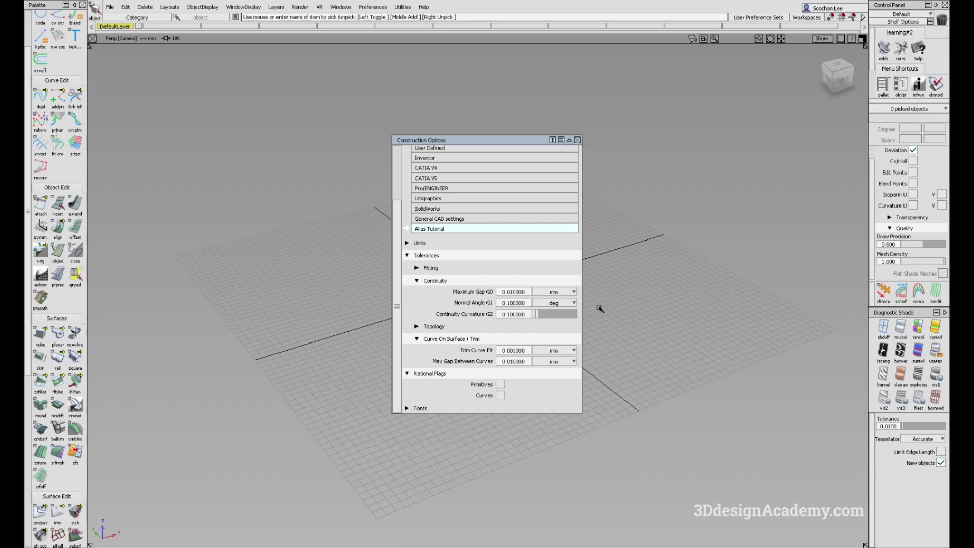
pyautogui.click(577, 140)
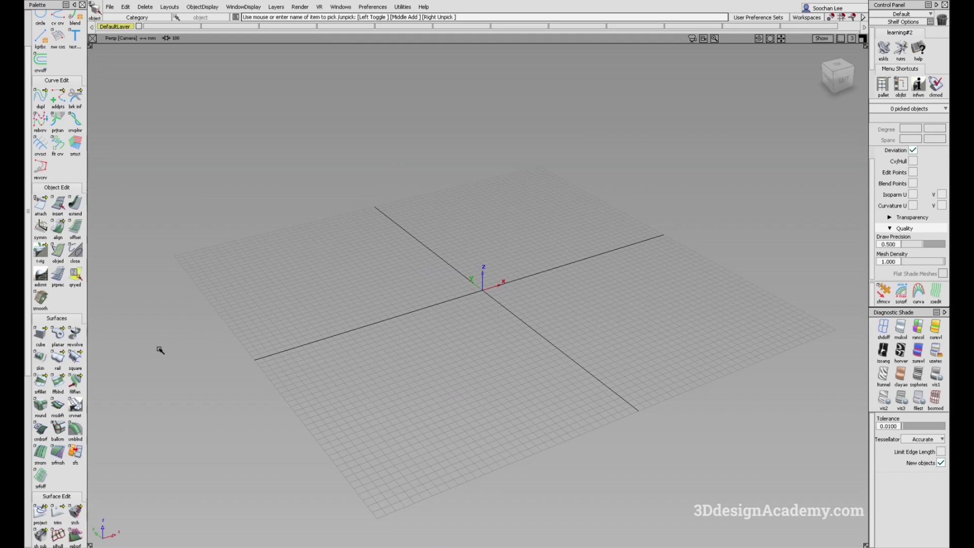
# Step: Place a primitive cube at the world origin by entering position 0, and check it in the left and perspective views
pyautogui.click(37, 335)
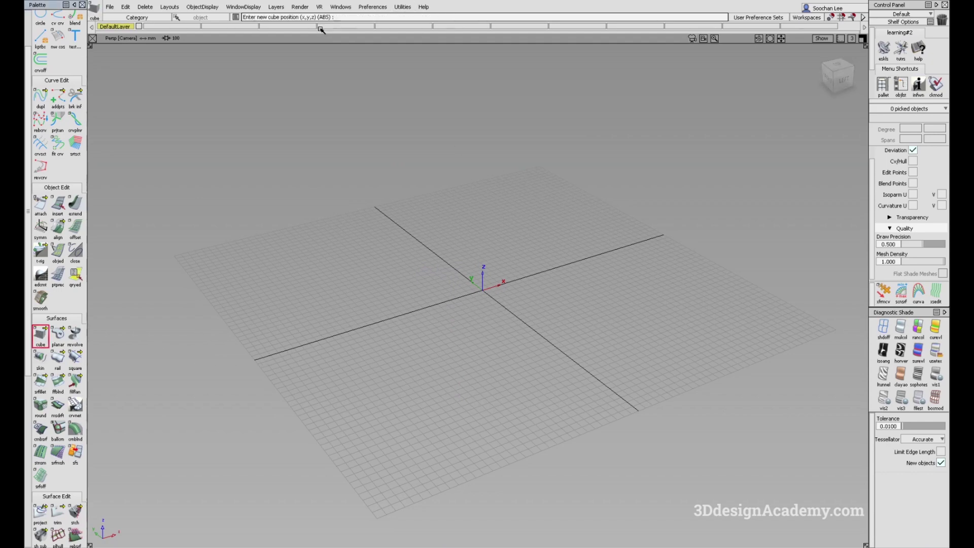
pyautogui.write('0')
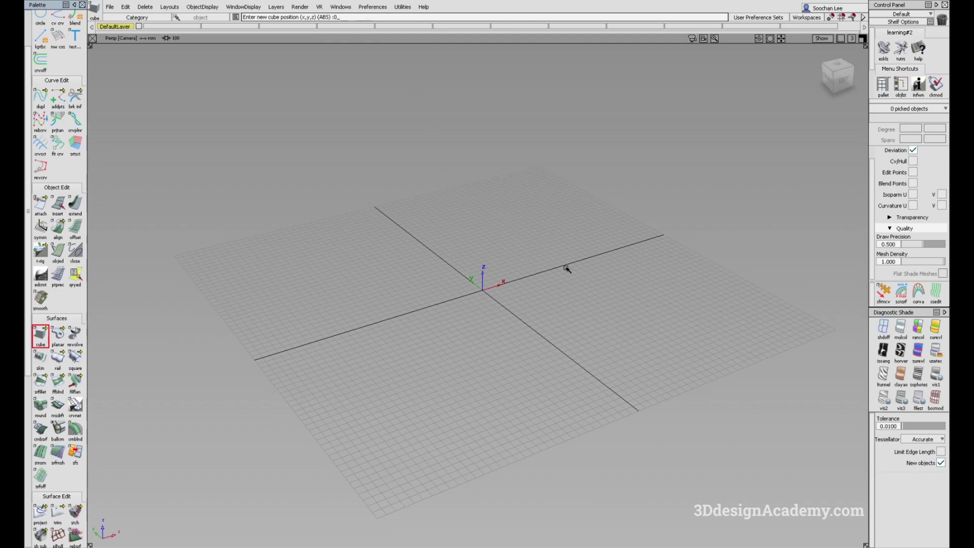
pyautogui.press('Return')
pyautogui.keyDown('alt'); pyautogui.keyDown('shift'); pyautogui.moveTo(500, 304); pyautogui.dragTo(552, 282, button='right'); pyautogui.keyUp('shift'); pyautogui.keyUp('alt')
pyautogui.keyDown('alt'); pyautogui.keyDown('shift'); pyautogui.moveTo(551, 282); pyautogui.dragTo(468, 267); pyautogui.keyUp('shift'); pyautogui.keyUp('alt')
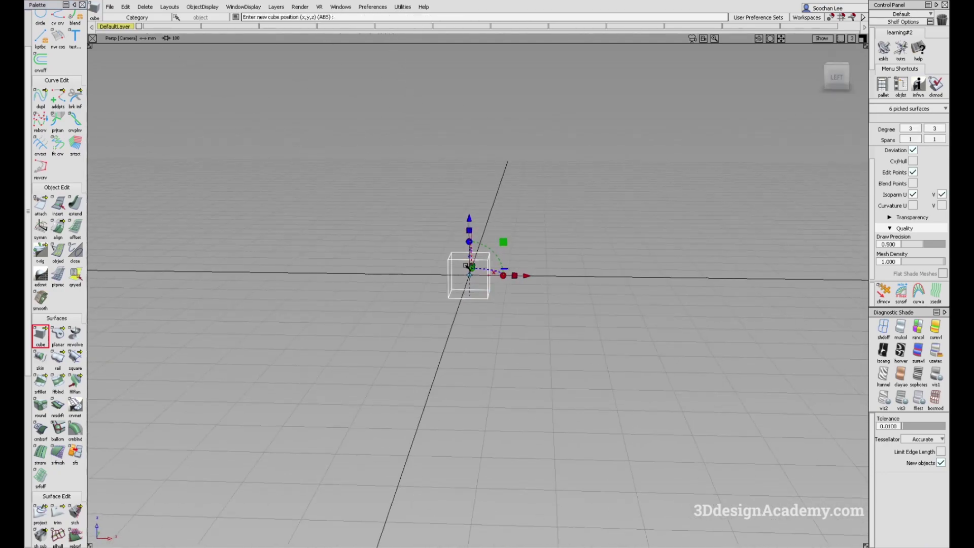
pyautogui.press('F6')
pyautogui.keyDown('alt'); pyautogui.keyDown('shift'); pyautogui.click(486, 343); pyautogui.keyUp('shift'); pyautogui.keyUp('alt')
pyautogui.keyDown('alt'); pyautogui.keyDown('shift'); pyautogui.moveTo(485, 344); pyautogui.dragTo(674, 318, button='right'); pyautogui.keyUp('shift'); pyautogui.keyUp('alt')
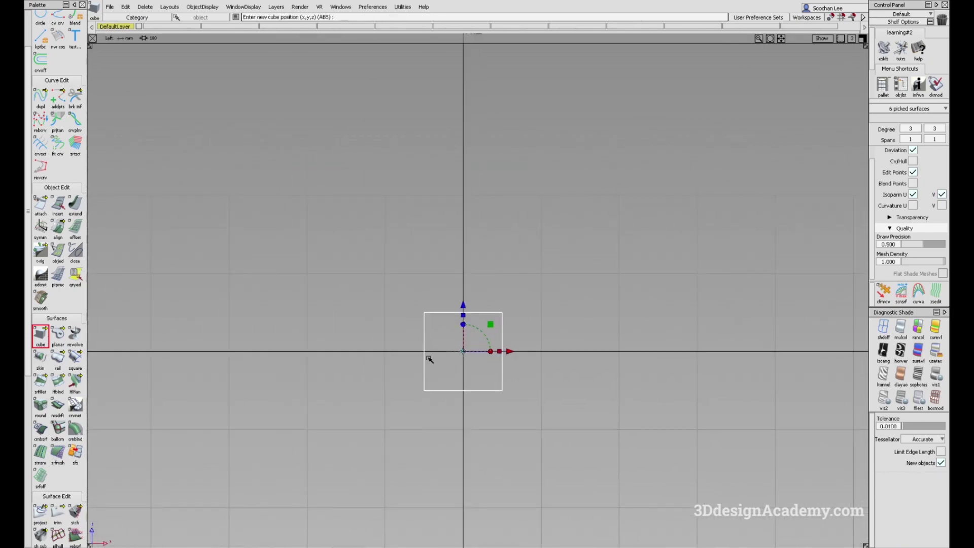
pyautogui.press('F8')
pyautogui.keyDown('alt'); pyautogui.keyDown('shift'); pyautogui.moveTo(465, 317); pyautogui.dragTo(371, 288); pyautogui.keyUp('shift'); pyautogui.keyUp('alt')
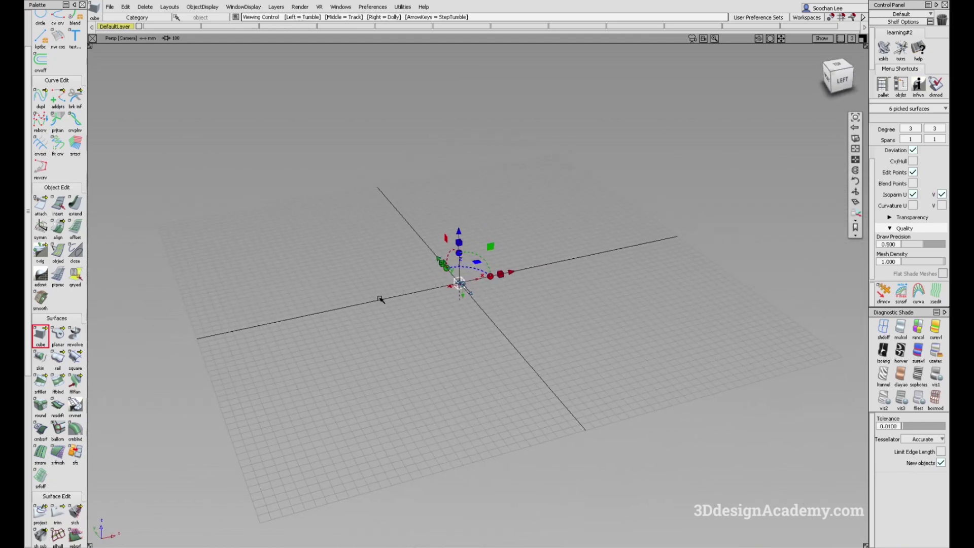
pyautogui.keyDown('alt'); pyautogui.keyDown('shift'); pyautogui.moveTo(436, 337); pyautogui.dragTo(429, 364); pyautogui.keyUp('shift'); pyautogui.keyUp('alt')
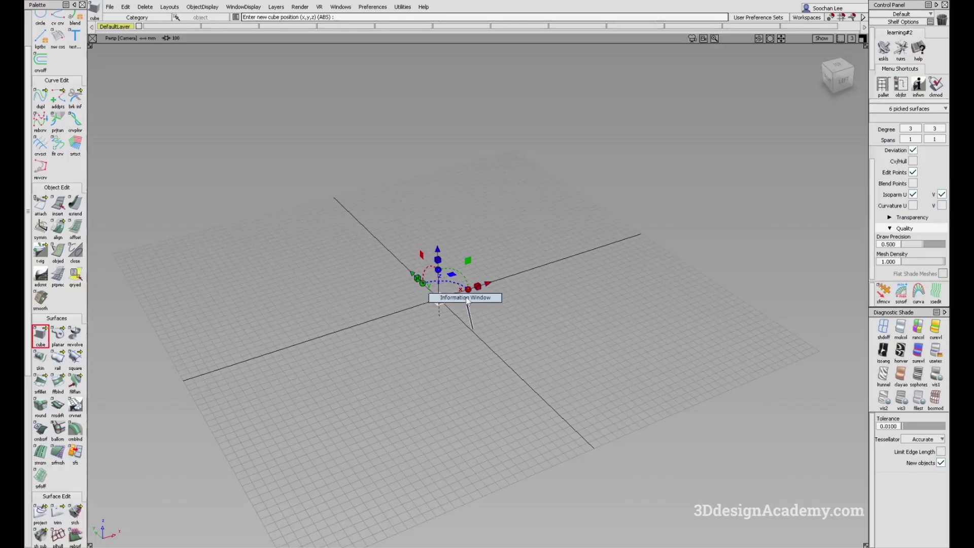
# Step: Bring up the cube's Information Window and set its X scale to 4780
pyautogui.click(464, 297)
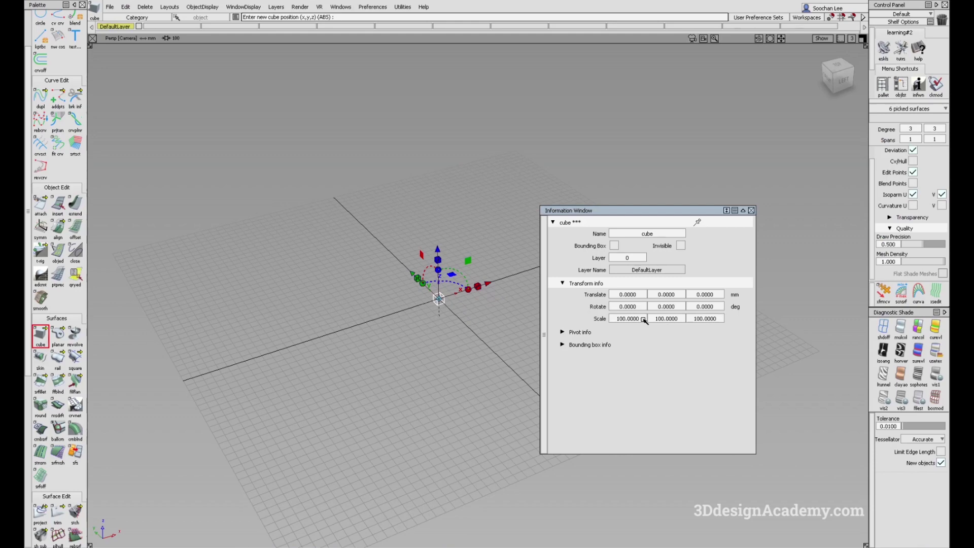
pyautogui.write('4780')
pyautogui.press('Return')
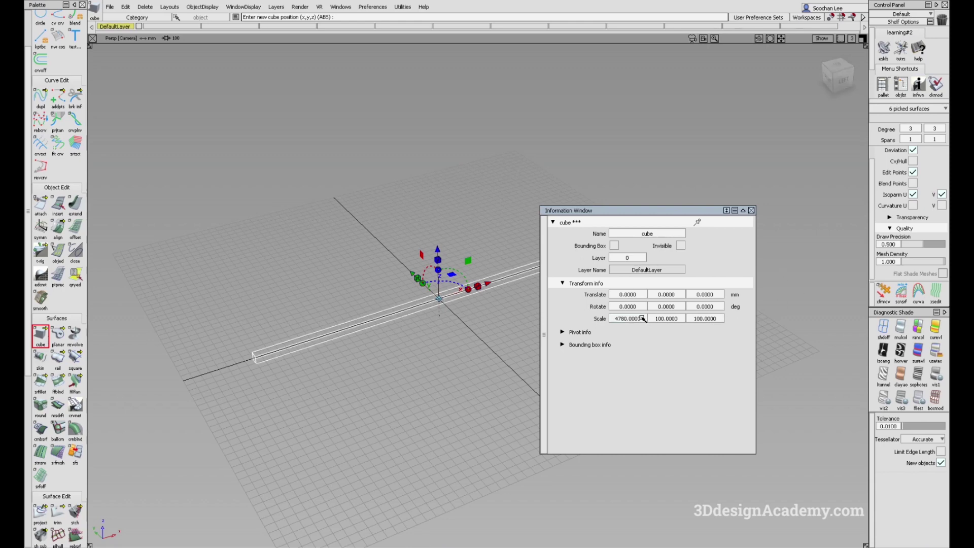
# Step: Look up the Aventador's width on its Wikipedia page in the browser, and set the cube's Y scale to 2030 in Alias
pyautogui.hotkey('alt', 'Tab')
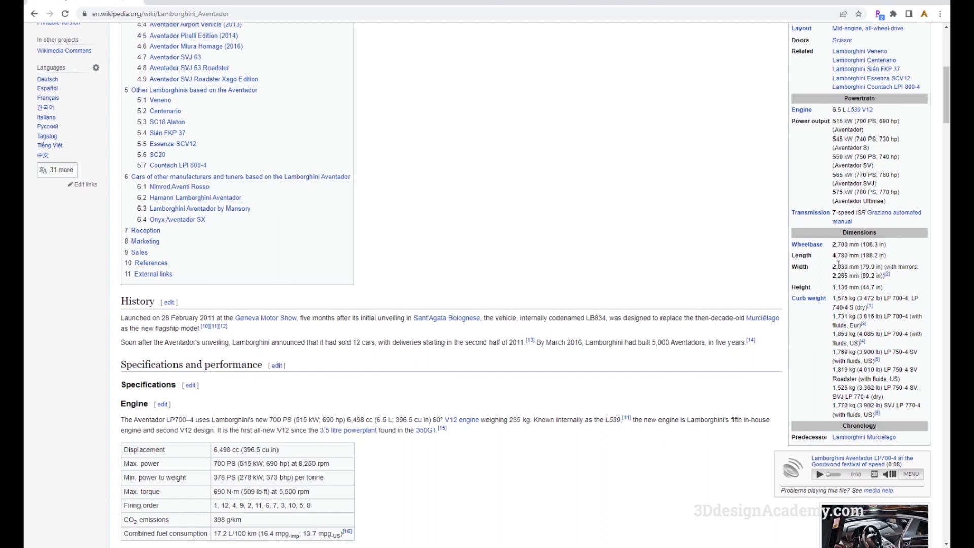
pyautogui.hotkey('alt', 'Tab')
pyautogui.moveTo(677, 318); pyautogui.dragTo(615, 327)
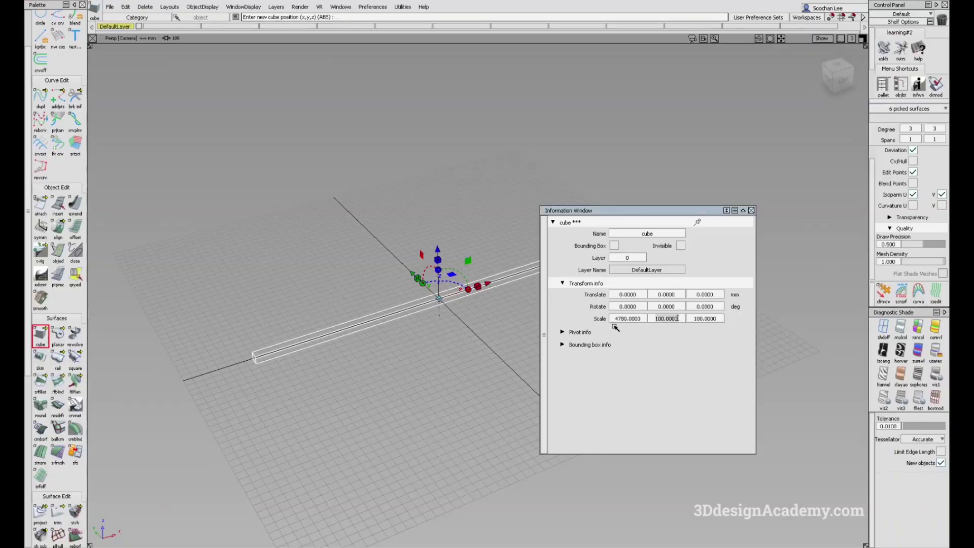
pyautogui.write('20')
pyautogui.press('Return')
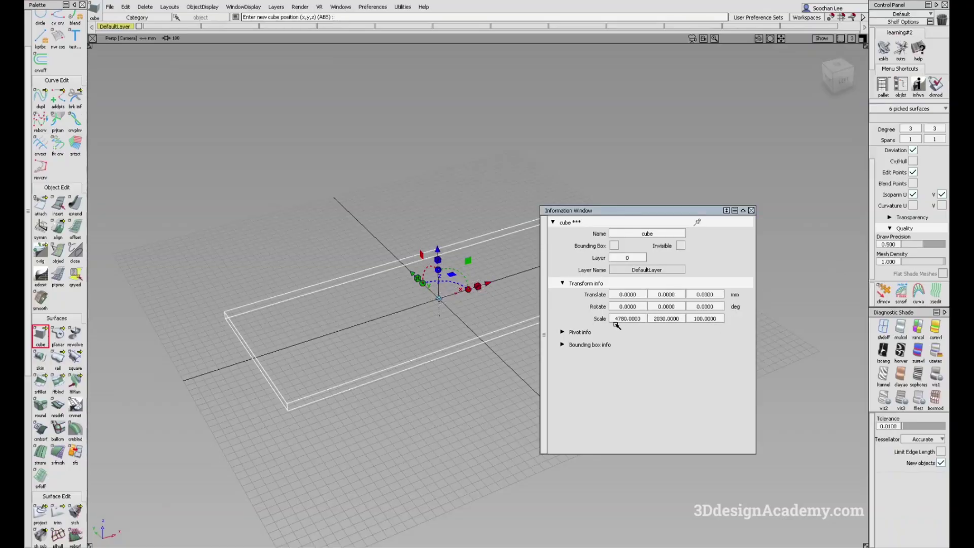
# Step: Look up the car's height on the Wikipedia page, set the cube's Z scale to 1136 in Alias, and close the Information Window
pyautogui.hotkey('alt', 'Tab')
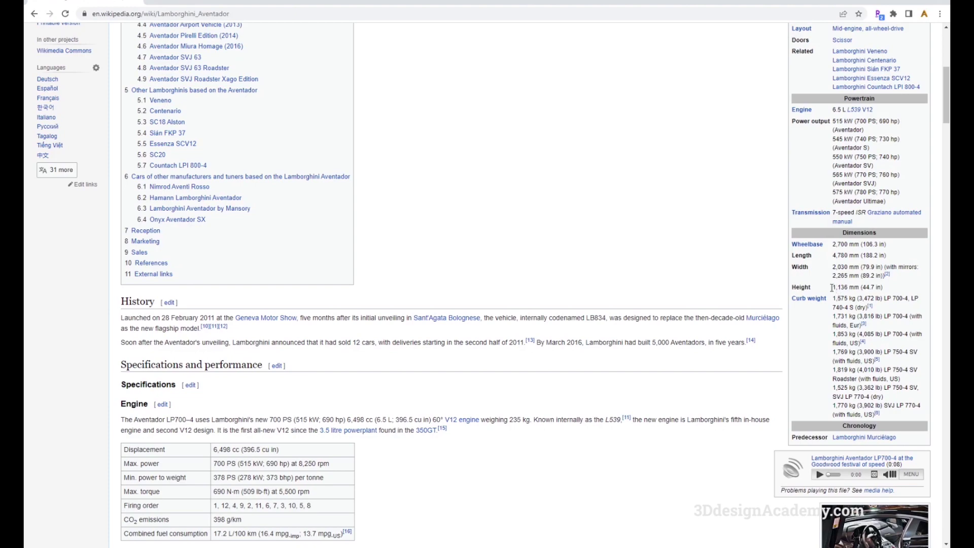
pyautogui.hotkey('alt', 'Tab')
pyautogui.click(718, 318)
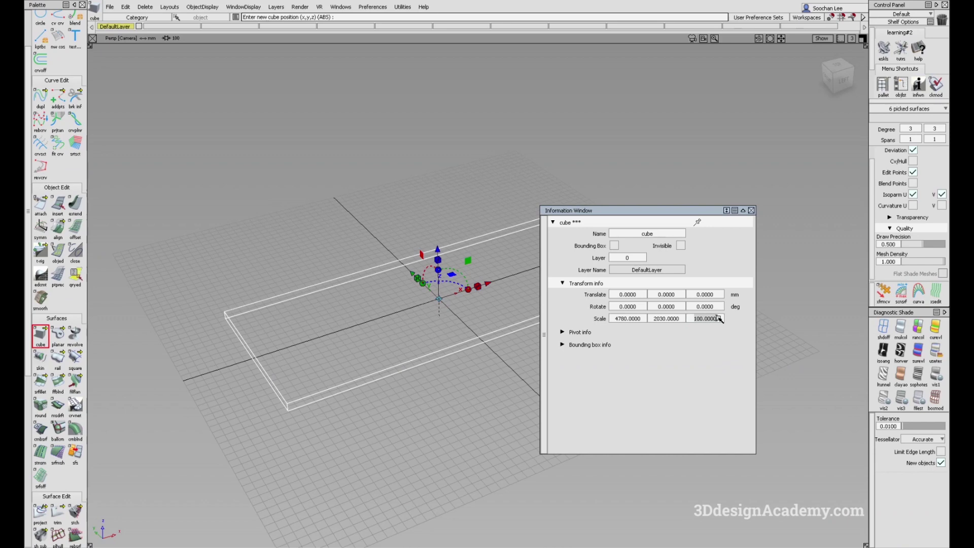
pyautogui.write('1136')
pyautogui.press('Return')
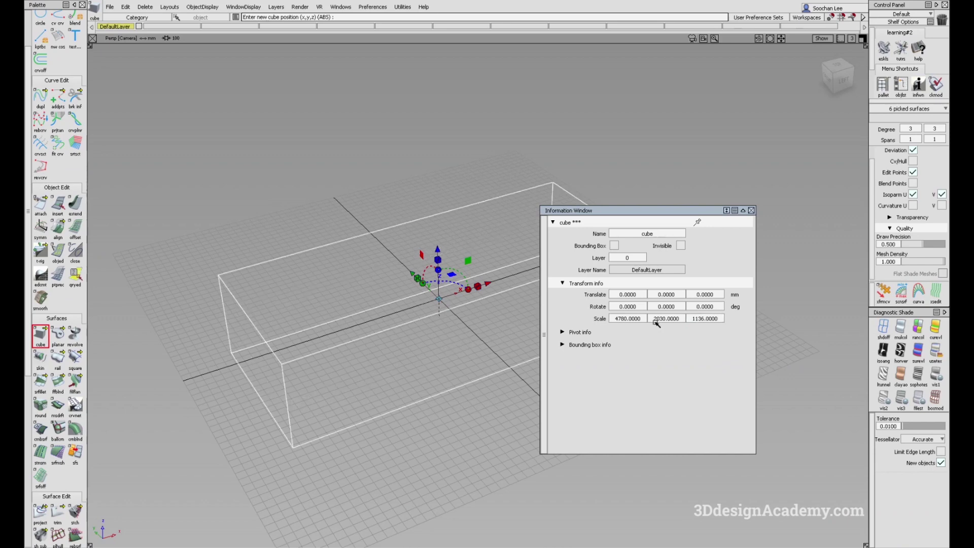
pyautogui.keyDown('alt'); pyautogui.keyDown('shift'); pyautogui.moveTo(408, 352); pyautogui.dragTo(347, 340); pyautogui.keyUp('shift'); pyautogui.keyUp('alt')
pyautogui.keyDown('alt'); pyautogui.keyDown('shift'); pyautogui.moveTo(473, 354); pyautogui.dragTo(374, 289); pyautogui.keyUp('shift'); pyautogui.keyUp('alt')
pyautogui.click(750, 211)
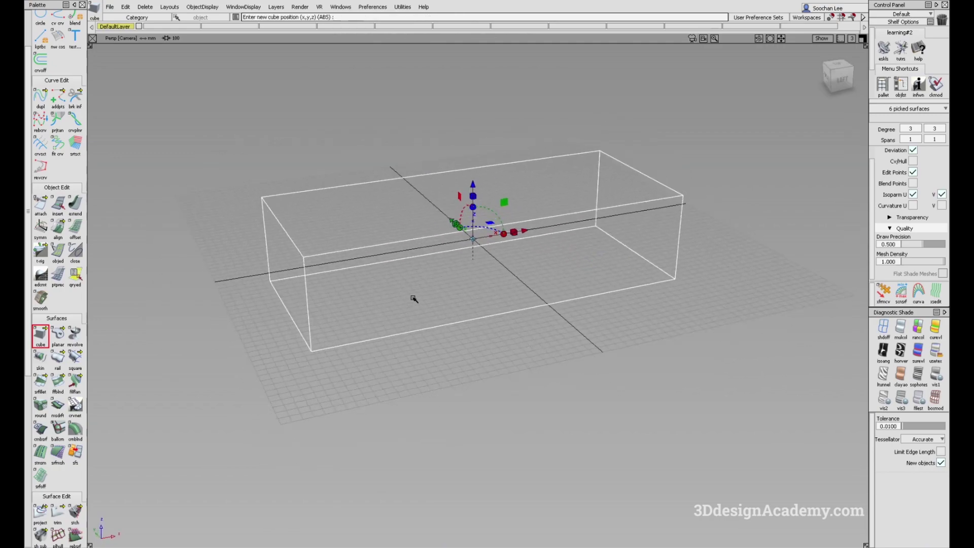
# Step: In the left view, snap the box's pivot onto its lower front corner
pyautogui.press('F6')
pyautogui.keyDown('alt'); pyautogui.keyDown('shift'); pyautogui.moveTo(710, 287); pyautogui.dragTo(450, 291, button='right'); pyautogui.keyUp('shift'); pyautogui.keyUp('alt')
pyautogui.keyDown('alt'); pyautogui.keyDown('shift'); pyautogui.moveTo(421, 303); pyautogui.dragTo(456, 299); pyautogui.keyUp('shift'); pyautogui.keyUp('alt')
pyautogui.keyDown('alt'); pyautogui.keyDown('shift'); pyautogui.moveTo(457, 299); pyautogui.dragTo(659, 292, button='right'); pyautogui.keyUp('shift'); pyautogui.keyUp('alt')
pyautogui.keyDown('alt'); pyautogui.keyDown('shift'); pyautogui.moveTo(532, 287); pyautogui.dragTo(461, 285, button='middle'); pyautogui.keyUp('shift'); pyautogui.keyUp('alt')
pyautogui.keyDown('alt'); pyautogui.keyDown('shift'); pyautogui.moveTo(461, 285); pyautogui.dragTo(424, 272, button='right'); pyautogui.keyUp('shift'); pyautogui.keyUp('alt')
pyautogui.keyDown('alt'); pyautogui.keyDown('shift'); pyautogui.moveTo(423, 272); pyautogui.dragTo(368, 267, button='middle'); pyautogui.keyUp('shift'); pyautogui.keyUp('alt')
pyautogui.keyDown('alt'); pyautogui.keyDown('shift'); pyautogui.moveTo(324, 310); pyautogui.dragTo(365, 289, button='middle'); pyautogui.keyUp('shift'); pyautogui.keyUp('alt')
pyautogui.press('Insert')
pyautogui.keyDown('ctrl'); pyautogui.keyDown('alt'); pyautogui.moveTo(300, 260); pyautogui.dragTo(315, 322); pyautogui.keyUp('alt'); pyautogui.keyUp('ctrl')
# Step: Move the box vertically by its corner pivot so its base snaps onto the ground grid, and deselect it
pyautogui.keyDown('ctrl'); pyautogui.keyDown('shift'); pyautogui.moveTo(382, 318); pyautogui.dragTo(375, 258, button='middle'); pyautogui.keyUp('shift'); pyautogui.keyUp('ctrl')
pyautogui.keyDown('alt'); pyautogui.rightClick(384, 240); pyautogui.keyUp('alt')
pyautogui.keyDown('alt'); pyautogui.keyDown('shift'); pyautogui.moveTo(546, 248); pyautogui.dragTo(527, 290, button='middle'); pyautogui.keyUp('shift'); pyautogui.keyUp('alt')
pyautogui.press('F8')
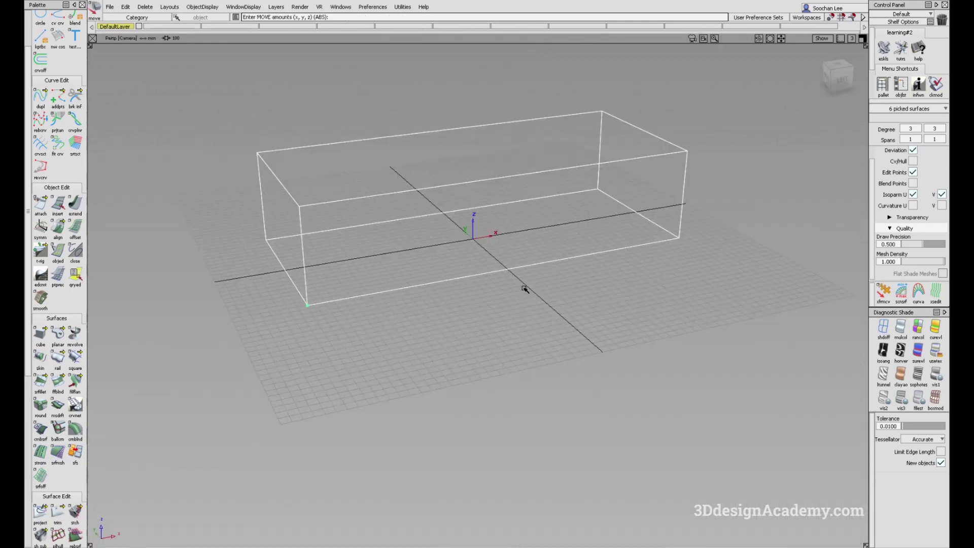
pyautogui.keyDown('alt'); pyautogui.keyDown('shift'); pyautogui.moveTo(282, 278); pyautogui.dragTo(446, 269); pyautogui.keyUp('shift'); pyautogui.keyUp('alt')
pyautogui.keyDown('alt'); pyautogui.keyDown('shift'); pyautogui.moveTo(445, 269); pyautogui.dragTo(432, 279, button='middle'); pyautogui.keyUp('shift'); pyautogui.keyUp('alt')
pyautogui.keyDown('ctrl'); pyautogui.keyDown('shift'); pyautogui.moveTo(437, 284); pyautogui.dragTo(454, 329); pyautogui.keyUp('shift'); pyautogui.keyUp('ctrl')
pyautogui.keyDown('alt'); pyautogui.keyDown('shift'); pyautogui.moveTo(454, 326); pyautogui.dragTo(404, 281); pyautogui.keyUp('shift'); pyautogui.keyUp('alt')
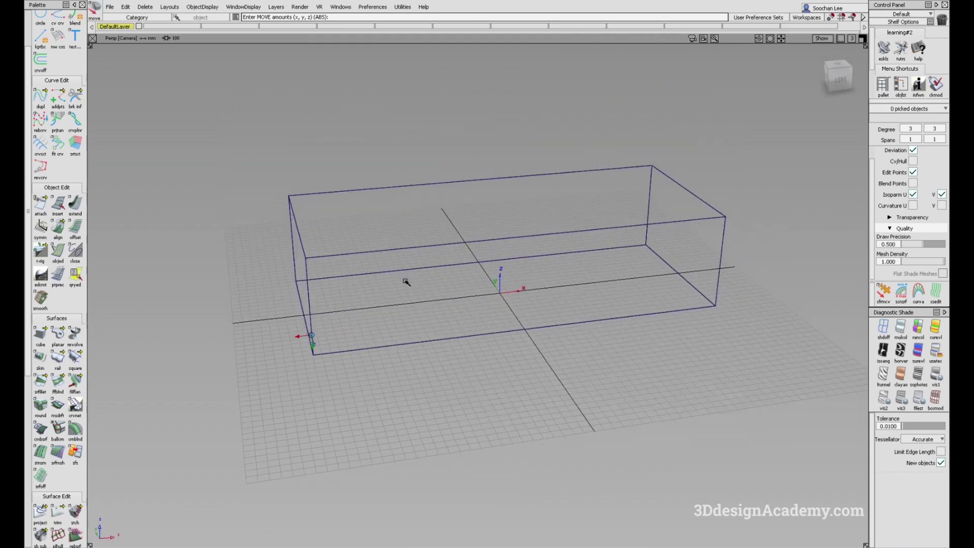
# Step: Create a new layer and assign the box to it
pyautogui.click(279, 7)
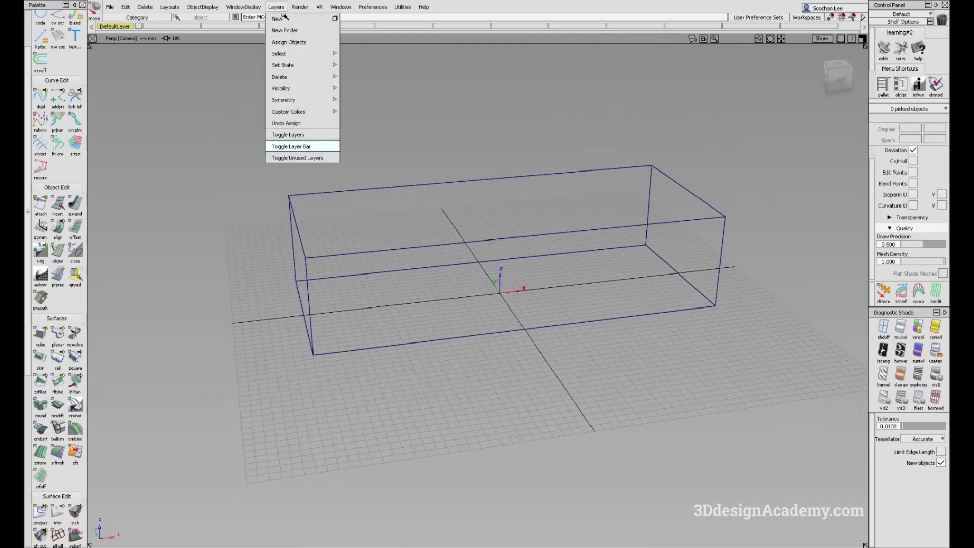
pyautogui.click(281, 19)
pyautogui.click(416, 216)
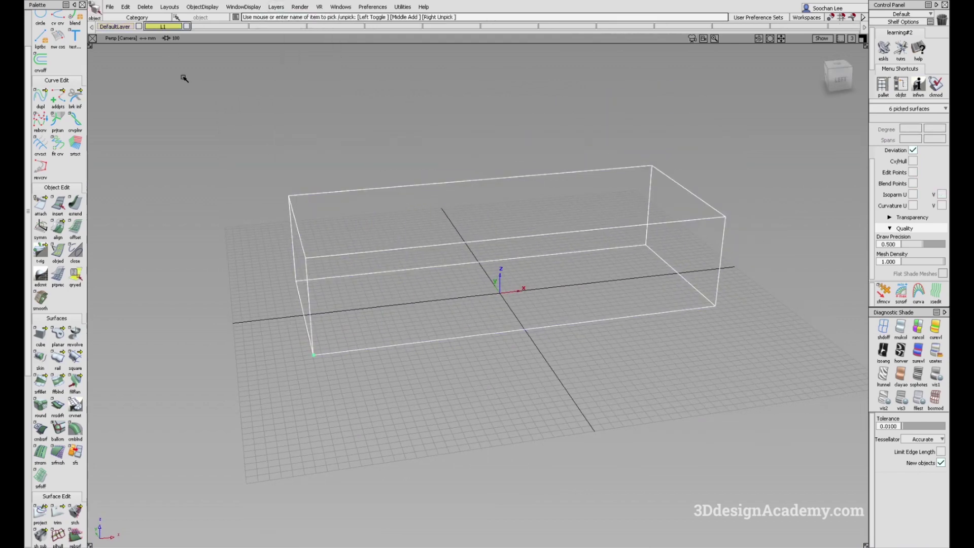
pyautogui.rightClick(173, 25)
pyautogui.click(170, 35)
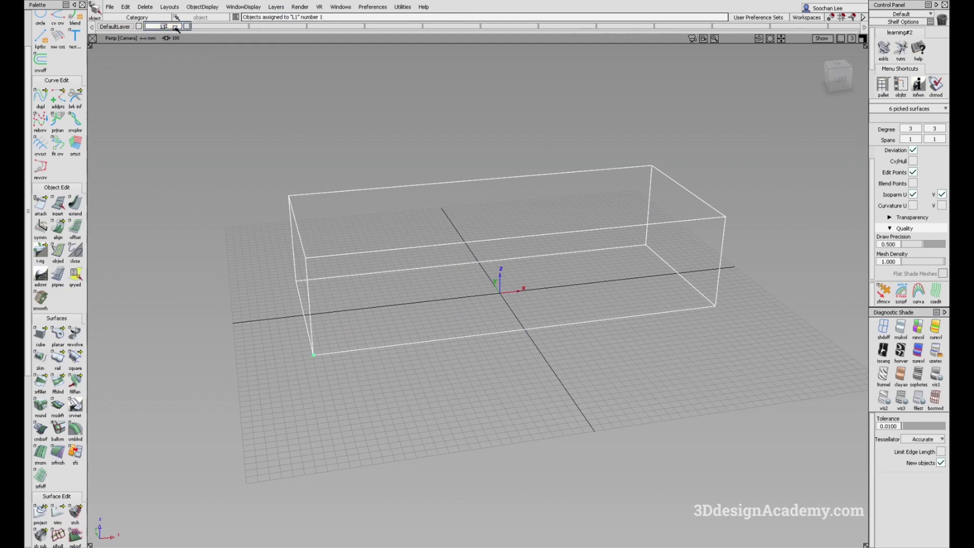
# Step: Rename the new layer as Ref and deselect the box
pyautogui.write('ef')
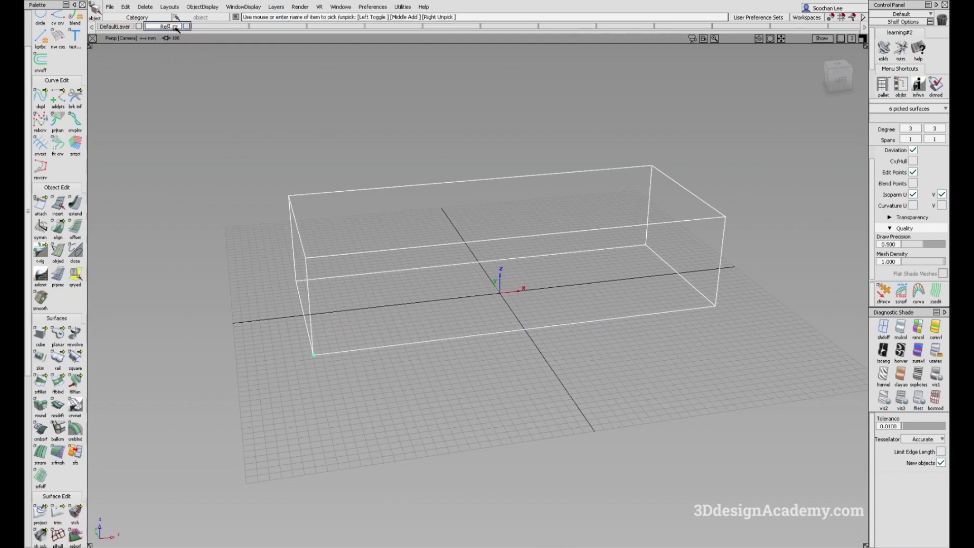
pyautogui.press('Return')
pyautogui.keyDown('alt'); pyautogui.keyDown('shift'); pyautogui.moveTo(455, 238); pyautogui.dragTo(461, 242); pyautogui.keyUp('shift'); pyautogui.keyUp('alt')
pyautogui.keyDown('ctrl'); pyautogui.keyDown('shift'); pyautogui.moveTo(461, 242); pyautogui.dragTo(499, 318); pyautogui.keyUp('shift'); pyautogui.keyUp('ctrl')
pyautogui.keyDown('alt'); pyautogui.keyDown('shift'); pyautogui.moveTo(500, 320); pyautogui.dragTo(463, 321, button='middle'); pyautogui.keyUp('shift'); pyautogui.keyUp('alt')
# Step: Start a canvas image import in the left view with Image as the layer type
pyautogui.press('F6')
pyautogui.keyDown('alt'); pyautogui.keyDown('shift'); pyautogui.moveTo(521, 259); pyautogui.dragTo(468, 299, button='middle'); pyautogui.keyUp('shift'); pyautogui.keyUp('alt')
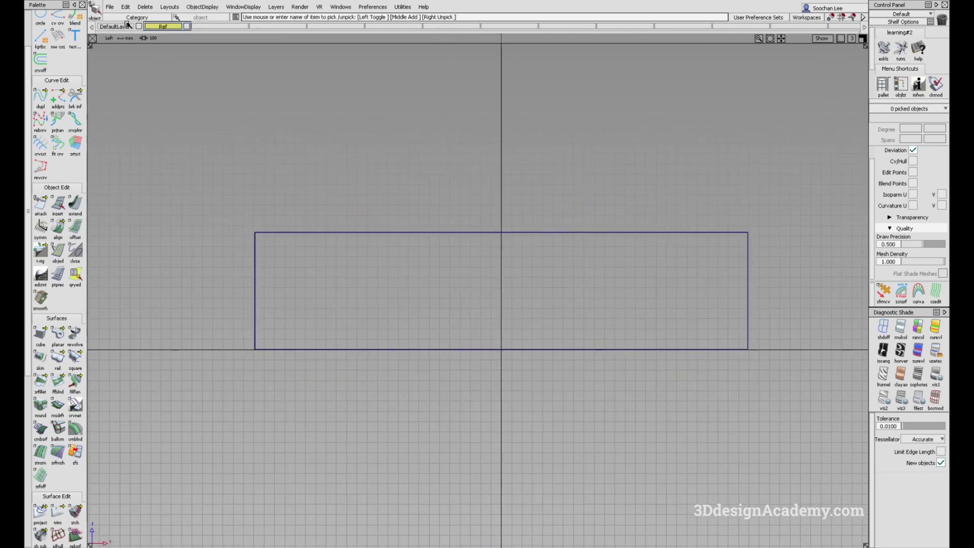
pyautogui.click(111, 7)
pyautogui.moveTo(145, 112)
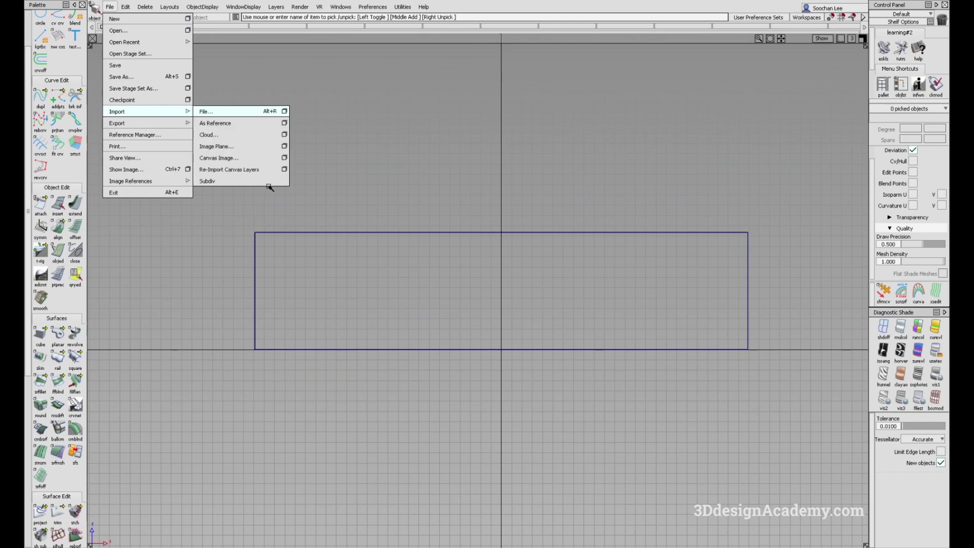
pyautogui.click(285, 158)
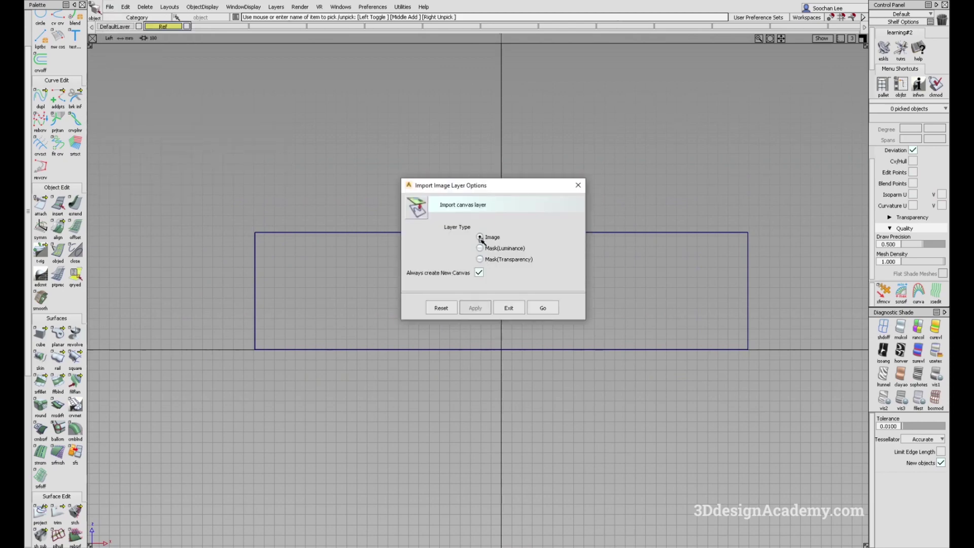
pyautogui.click(479, 273)
pyautogui.click(542, 307)
# Step: Import Side.jpg from the Desktop as the side-view canvas
pyautogui.click(64, 64)
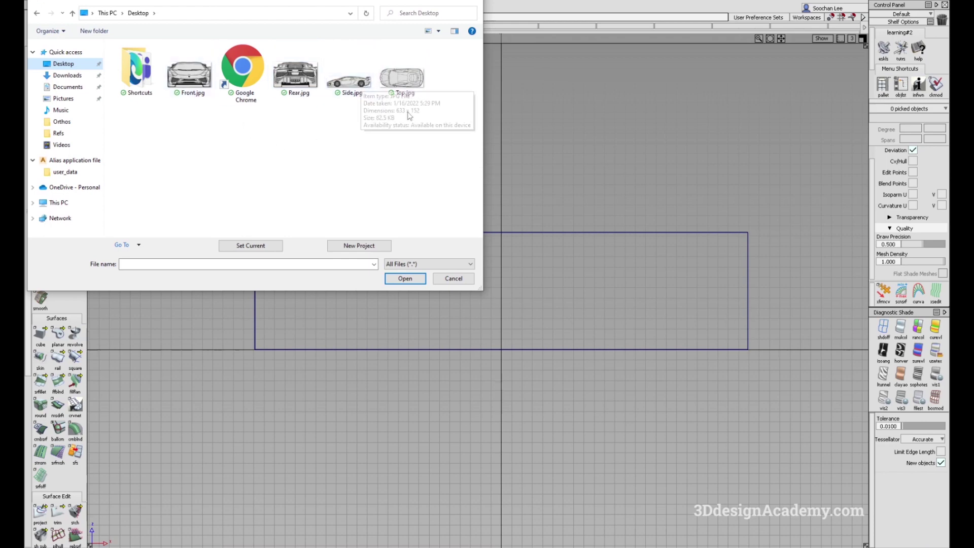
pyautogui.doubleClick(349, 87)
pyautogui.keyDown('alt'); pyautogui.keyDown('shift'); pyautogui.moveTo(576, 250); pyautogui.dragTo(566, 245, button='right'); pyautogui.keyUp('shift'); pyautogui.keyUp('alt')
pyautogui.keyDown('alt'); pyautogui.keyDown('shift'); pyautogui.moveTo(564, 232); pyautogui.dragTo(540, 232, button='middle'); pyautogui.keyUp('shift'); pyautogui.keyUp('alt')
pyautogui.keyDown('alt'); pyautogui.keyDown('shift'); pyautogui.moveTo(539, 232); pyautogui.dragTo(552, 253, button='right'); pyautogui.keyUp('shift'); pyautogui.keyUp('alt')
pyautogui.keyDown('alt'); pyautogui.keyDown('shift'); pyautogui.moveTo(553, 252); pyautogui.dragTo(541, 254, button='middle'); pyautogui.keyUp('shift'); pyautogui.keyUp('alt')
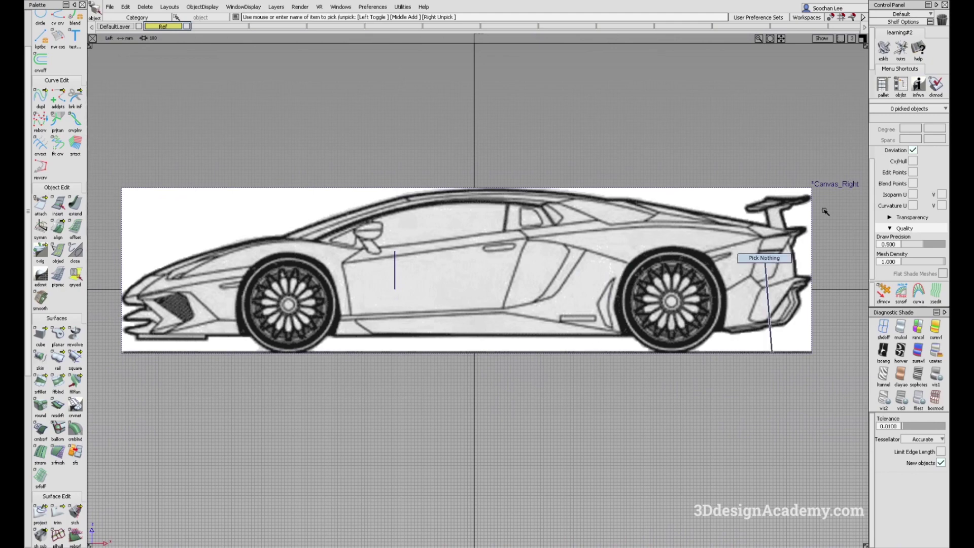
# Step: Set the canvas transparency to 0.2
pyautogui.click(911, 217)
pyautogui.scroll(-3, 923, 217)
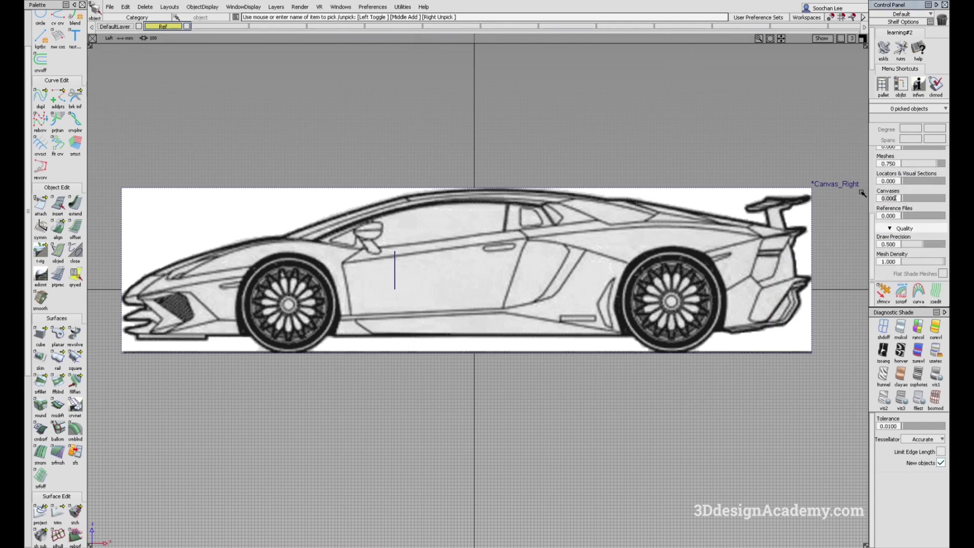
pyautogui.write('0.2')
pyautogui.press('Return')
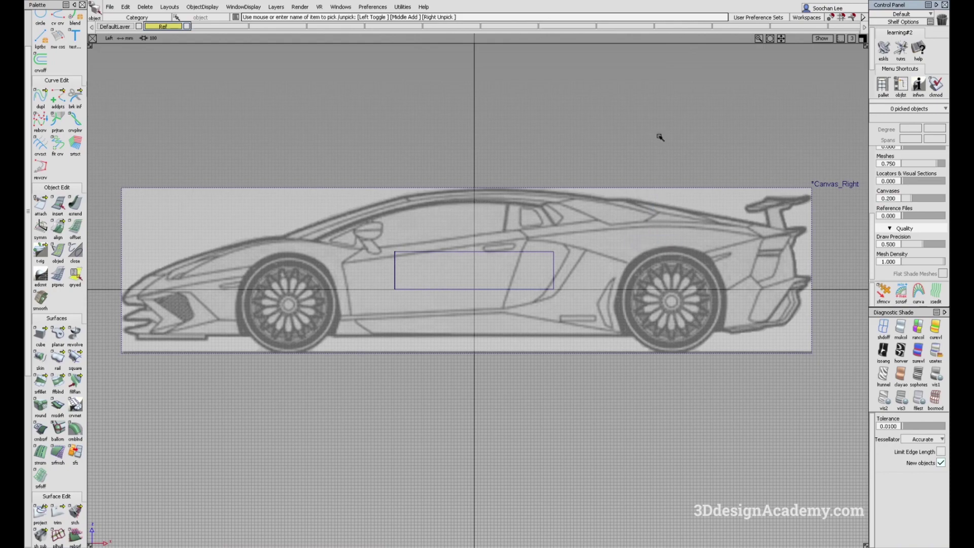
# Step: Scale the side-view canvas down until it is slightly larger than the reference box outline
pyautogui.click(528, 347)
pyautogui.press('s')
pyautogui.moveTo(595, 301); pyautogui.dragTo(355, 345)
pyautogui.moveTo(556, 306); pyautogui.dragTo(492, 319)
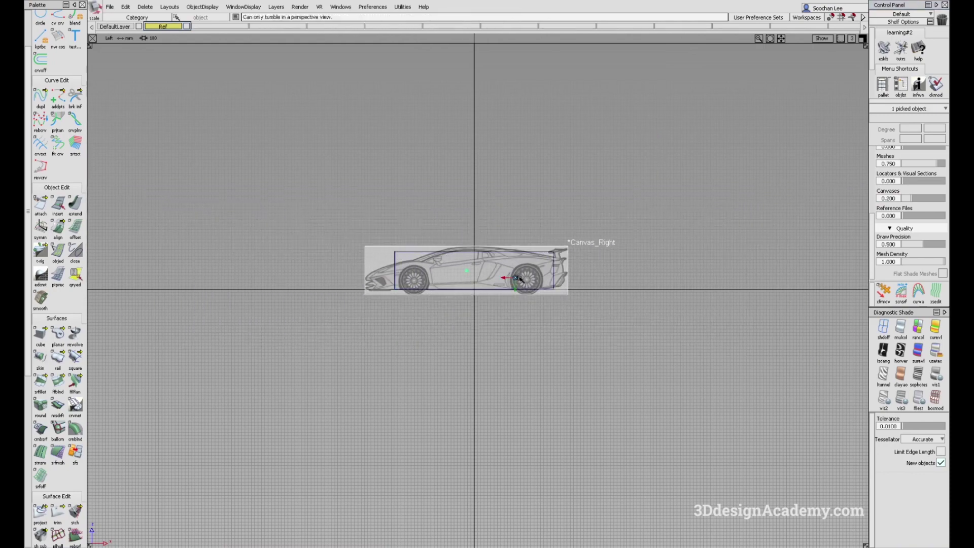
# Step: Relocate the side-view canvas's pivot to the lower front corner of the image
pyautogui.keyDown('alt'); pyautogui.keyDown('shift'); pyautogui.moveTo(504, 279); pyautogui.dragTo(324, 350, button='right'); pyautogui.keyUp('shift'); pyautogui.keyUp('alt')
pyautogui.keyDown('alt'); pyautogui.keyDown('shift'); pyautogui.moveTo(324, 350); pyautogui.dragTo(520, 323, button='middle'); pyautogui.keyUp('shift'); pyautogui.keyUp('alt')
pyautogui.press('Insert')
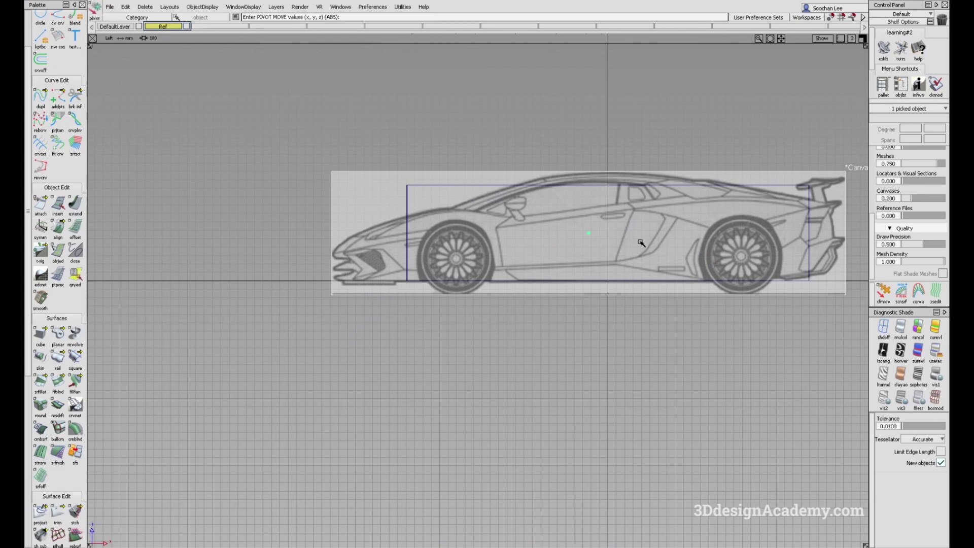
pyautogui.keyDown('alt'); pyautogui.keyDown('shift'); pyautogui.moveTo(643, 243); pyautogui.dragTo(520, 264, button='middle'); pyautogui.keyUp('shift'); pyautogui.keyUp('alt')
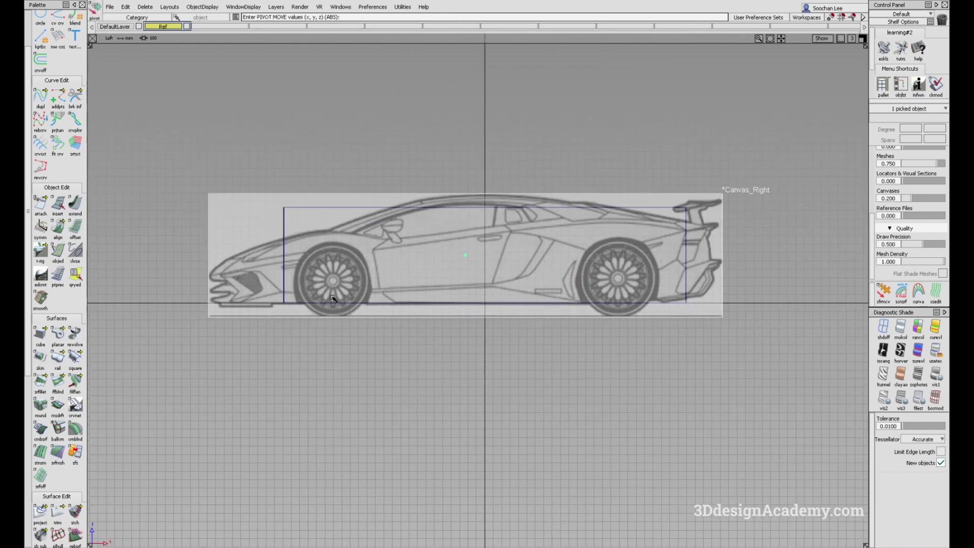
pyautogui.keyDown('alt'); pyautogui.keyDown('shift'); pyautogui.moveTo(357, 272); pyautogui.dragTo(389, 269, button='middle'); pyautogui.keyUp('shift'); pyautogui.keyUp('alt')
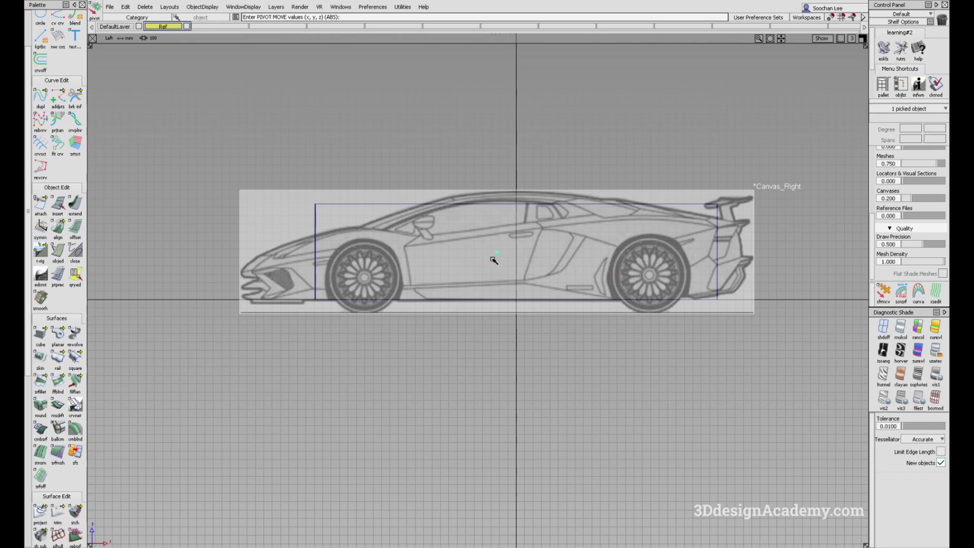
pyautogui.moveTo(347, 313); pyautogui.dragTo(247, 337)
# Step: Move the side-view canvas so its pivot corner snaps onto the lower front corner of the reference box
pyautogui.keyDown('ctrl'); pyautogui.keyDown('shift'); pyautogui.moveTo(303, 343); pyautogui.dragTo(313, 290, button='middle'); pyautogui.keyUp('shift'); pyautogui.keyUp('ctrl')
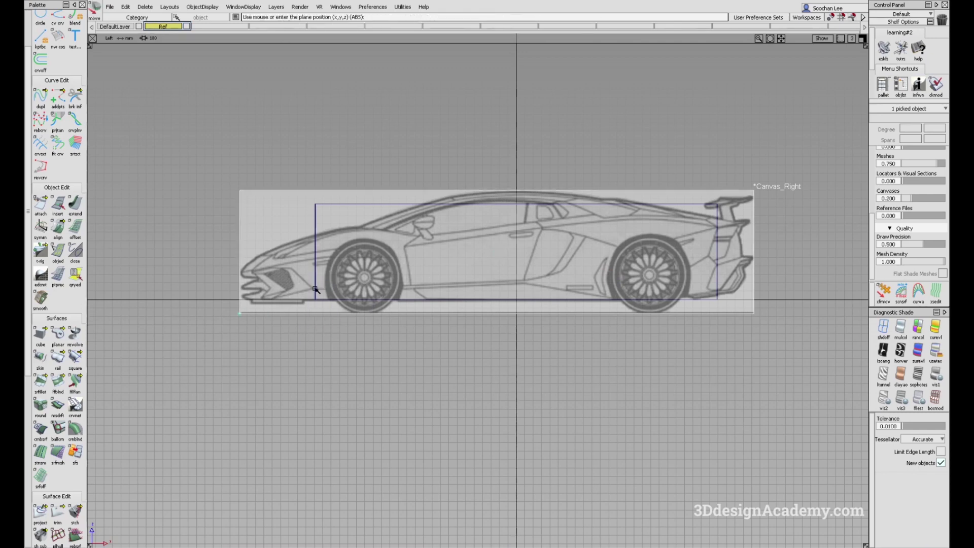
pyautogui.keyDown('ctrl'); pyautogui.click(315, 298); pyautogui.keyUp('ctrl')
pyautogui.keyDown('alt'); pyautogui.keyDown('shift'); pyautogui.moveTo(392, 315); pyautogui.dragTo(269, 303, button='middle'); pyautogui.keyUp('shift'); pyautogui.keyUp('alt')
# Step: Scale the side-view canvas proportionally from its corner pivot to the length of the reference box and check the fit at both ends
pyautogui.keyDown('ctrl'); pyautogui.keyDown('shift'); pyautogui.moveTo(248, 336); pyautogui.dragTo(341, 327, button='middle'); pyautogui.keyUp('shift'); pyautogui.keyUp('ctrl')
pyautogui.moveTo(376, 355); pyautogui.dragTo(132, 378)
pyautogui.moveTo(504, 370); pyautogui.dragTo(399, 391)
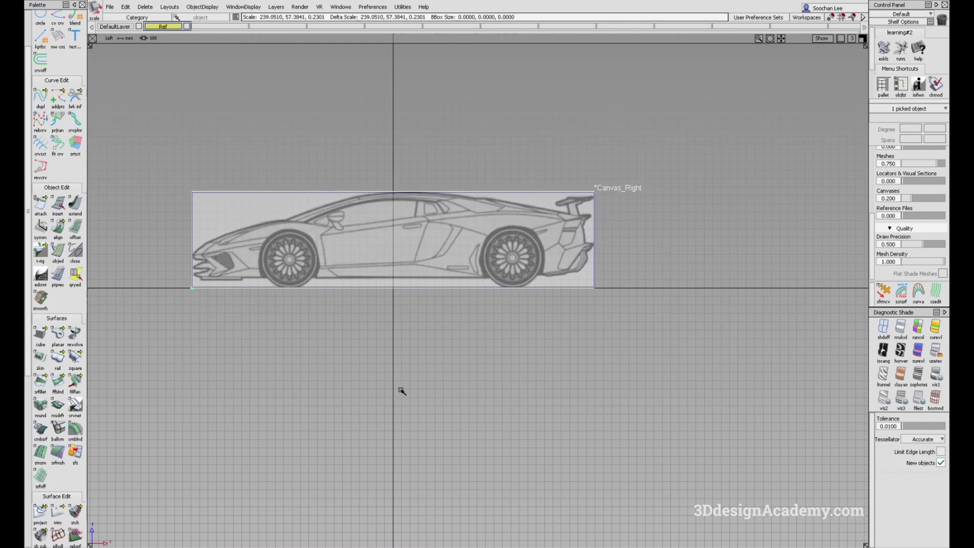
pyautogui.keyDown('alt'); pyautogui.keyDown('shift'); pyautogui.moveTo(561, 259); pyautogui.dragTo(668, 259, button='right'); pyautogui.keyUp('shift'); pyautogui.keyUp('alt')
pyautogui.keyDown('alt'); pyautogui.keyDown('shift'); pyautogui.moveTo(669, 259); pyautogui.dragTo(632, 285, button='middle'); pyautogui.keyUp('shift'); pyautogui.keyUp('alt')
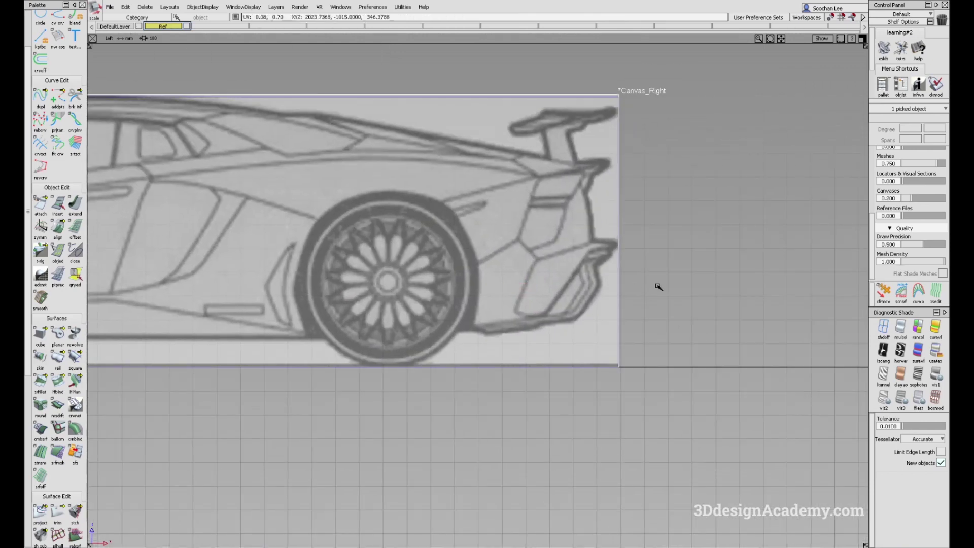
pyautogui.keyDown('alt'); pyautogui.keyDown('shift'); pyautogui.moveTo(526, 284); pyautogui.dragTo(811, 303, button='middle'); pyautogui.keyUp('shift'); pyautogui.keyUp('alt')
pyautogui.keyDown('alt'); pyautogui.keyDown('shift'); pyautogui.moveTo(537, 280); pyautogui.dragTo(524, 281, button='right'); pyautogui.keyUp('shift'); pyautogui.keyUp('alt')
pyautogui.keyDown('alt'); pyautogui.keyDown('shift'); pyautogui.moveTo(343, 299); pyautogui.dragTo(549, 257, button='middle'); pyautogui.keyUp('shift'); pyautogui.keyUp('alt')
pyautogui.keyDown('alt'); pyautogui.keyDown('shift'); pyautogui.moveTo(512, 316); pyautogui.dragTo(535, 310, button='middle'); pyautogui.keyUp('shift'); pyautogui.keyUp('alt')
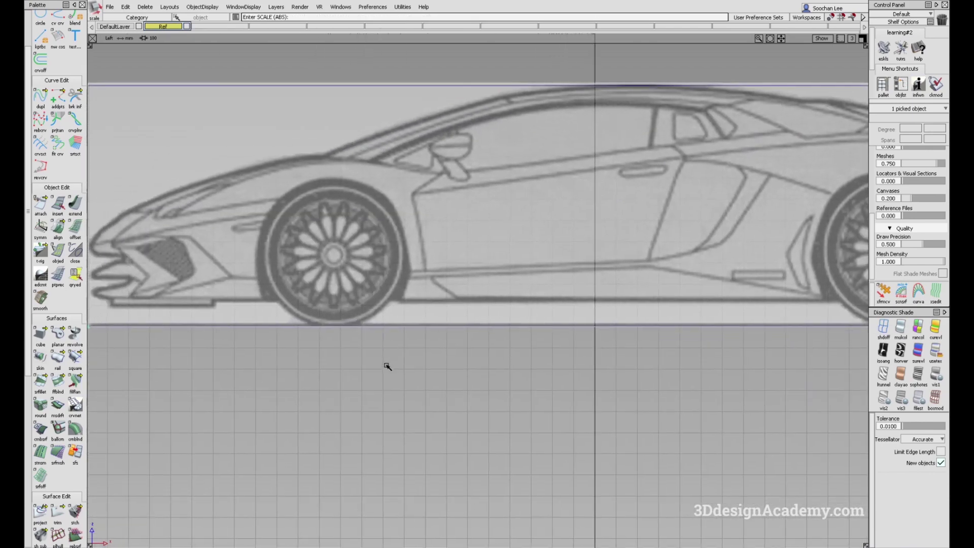
pyautogui.keyDown('alt'); pyautogui.keyDown('shift'); pyautogui.moveTo(429, 356); pyautogui.dragTo(487, 343, button='middle'); pyautogui.keyUp('shift'); pyautogui.keyUp('alt')
# Step: Fine-tune the side-view canvas's vertical position against the reference box, leaving nothing selected
pyautogui.keyDown('ctrl'); pyautogui.keyDown('shift'); pyautogui.moveTo(437, 382); pyautogui.dragTo(428, 358, button='middle'); pyautogui.keyUp('shift'); pyautogui.keyUp('ctrl')
pyautogui.click(427, 357)
pyautogui.moveTo(427, 357); pyautogui.dragTo(537, 376, button='right')
pyautogui.keyDown('ctrl'); pyautogui.keyDown('shift'); pyautogui.moveTo(537, 375); pyautogui.dragTo(561, 291); pyautogui.keyUp('shift'); pyautogui.keyUp('ctrl')
pyautogui.keyDown('alt'); pyautogui.keyDown('shift'); pyautogui.moveTo(558, 277); pyautogui.dragTo(355, 253, button='middle'); pyautogui.keyUp('shift'); pyautogui.keyUp('alt')
pyautogui.keyDown('alt'); pyautogui.keyDown('shift'); pyautogui.moveTo(463, 254); pyautogui.dragTo(371, 274, button='right'); pyautogui.keyUp('shift'); pyautogui.keyUp('alt')
pyautogui.keyDown('alt'); pyautogui.keyDown('shift'); pyautogui.moveTo(371, 274); pyautogui.dragTo(506, 252, button='middle'); pyautogui.keyUp('shift'); pyautogui.keyUp('alt')
# Step: Move the side-view canvas sideways out of the reference box so it stands clear beyond the box's far side
pyautogui.press('F5')
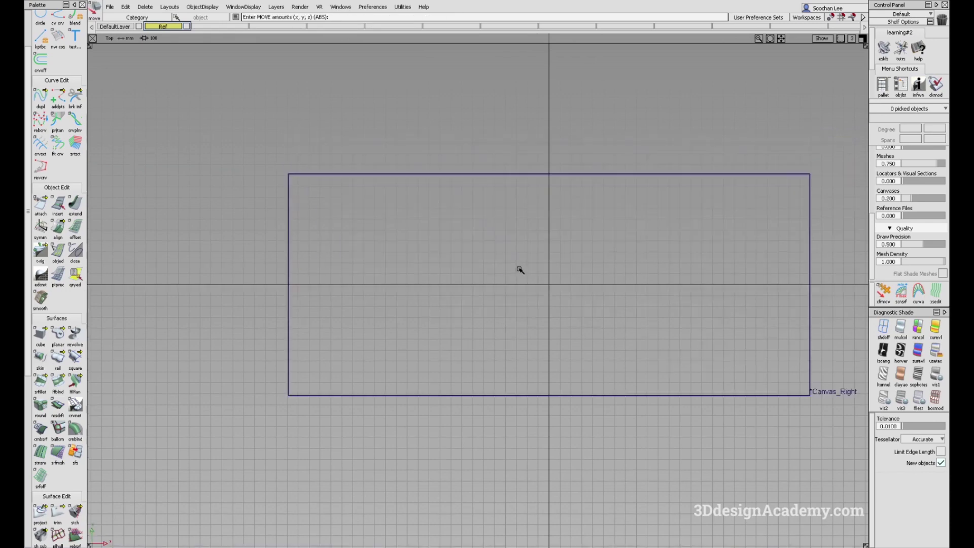
pyautogui.press('F8')
pyautogui.keyDown('ctrl'); pyautogui.keyDown('shift'); pyautogui.moveTo(581, 172); pyautogui.dragTo(579, 230); pyautogui.keyUp('shift'); pyautogui.keyUp('ctrl')
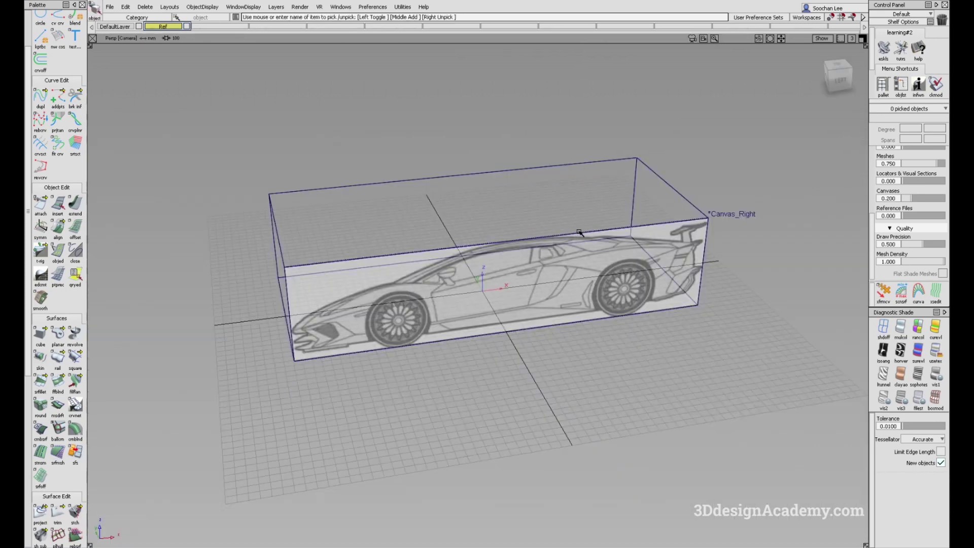
pyautogui.click(579, 233)
pyautogui.click(595, 252)
pyautogui.keyDown('alt'); pyautogui.keyDown('shift'); pyautogui.moveTo(523, 299); pyautogui.dragTo(506, 389); pyautogui.keyUp('shift'); pyautogui.keyUp('alt')
pyautogui.keyDown('ctrl'); pyautogui.keyDown('shift'); pyautogui.moveTo(506, 389); pyautogui.dragTo(505, 339, button='middle'); pyautogui.keyUp('shift'); pyautogui.keyUp('ctrl')
pyautogui.moveTo(505, 390); pyautogui.dragTo(467, 383, button='right')
pyautogui.keyDown('alt'); pyautogui.keyDown('shift'); pyautogui.moveTo(467, 383); pyautogui.dragTo(519, 229, button='middle'); pyautogui.keyUp('shift'); pyautogui.keyUp('alt')
pyautogui.keyDown('alt'); pyautogui.keyDown('shift'); pyautogui.moveTo(519, 229); pyautogui.dragTo(539, 257); pyautogui.keyUp('shift'); pyautogui.keyUp('alt')
pyautogui.keyDown('alt'); pyautogui.keyDown('shift'); pyautogui.moveTo(531, 299); pyautogui.dragTo(366, 240); pyautogui.keyUp('shift'); pyautogui.keyUp('alt')
pyautogui.keyDown('alt'); pyautogui.keyDown('shift'); pyautogui.moveTo(401, 210); pyautogui.dragTo(503, 190); pyautogui.keyUp('shift'); pyautogui.keyUp('alt')
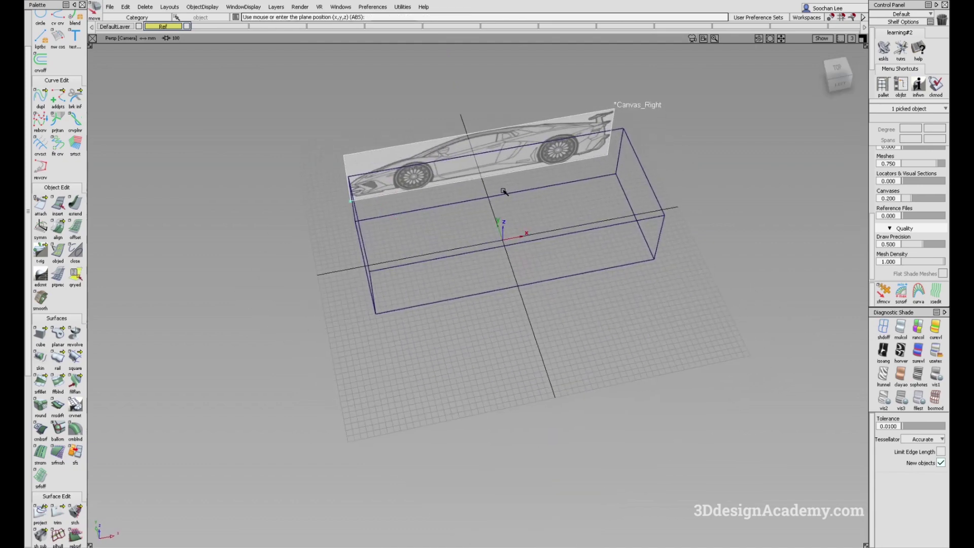
pyautogui.keyDown('alt'); pyautogui.keyDown('shift'); pyautogui.moveTo(488, 138); pyautogui.dragTo(488, 328); pyautogui.keyUp('shift'); pyautogui.keyUp('alt')
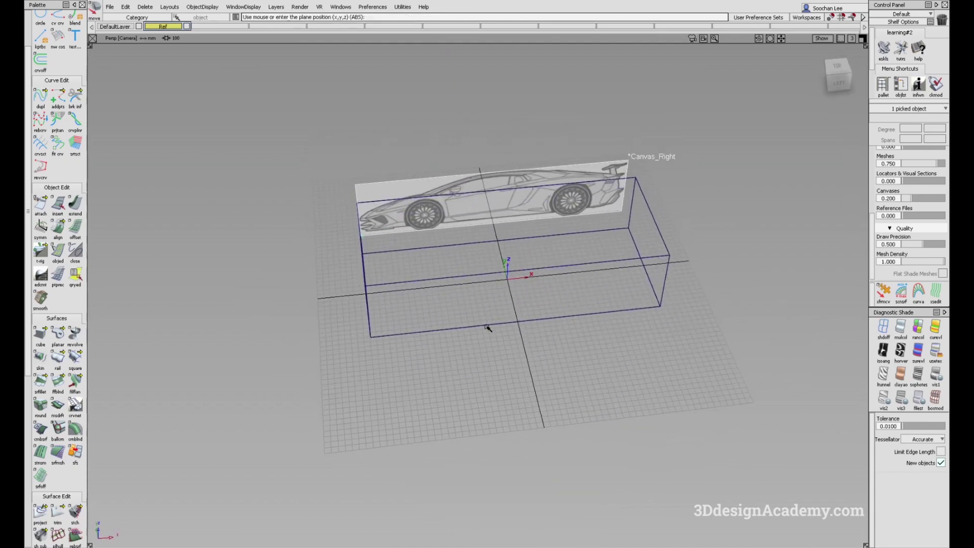
# Step: Import Top.jpg from the Desktop as a new canvas in the top view, with Image as the layer type
pyautogui.press('F5')
pyautogui.keyDown('alt'); pyautogui.keyDown('shift'); pyautogui.moveTo(571, 269); pyautogui.dragTo(549, 269, button='right'); pyautogui.keyUp('shift'); pyautogui.keyUp('alt')
pyautogui.moveTo(549, 269)
pyautogui.keyDown('alt'); pyautogui.keyDown('shift'); pyautogui.mouseDown(button='middle')
pyautogui.moveTo(535, 269)
pyautogui.moveTo(562, 265)
pyautogui.mouseUp(button='middle'); pyautogui.keyUp('shift'); pyautogui.keyUp('alt')
pyautogui.keyDown('alt'); pyautogui.keyDown('shift'); pyautogui.moveTo(495, 268); pyautogui.dragTo(477, 276, button='right'); pyautogui.keyUp('shift'); pyautogui.keyUp('alt')
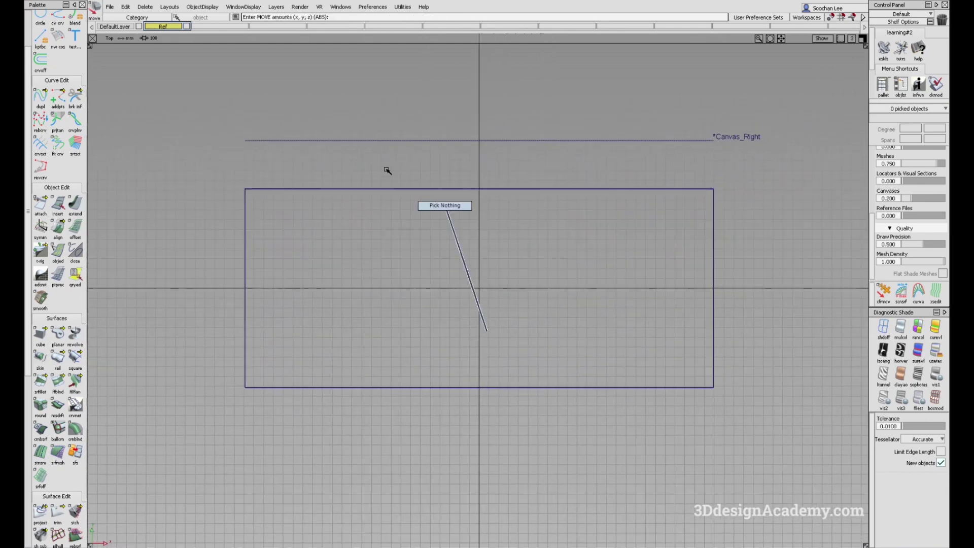
pyautogui.click(109, 8)
pyautogui.moveTo(124, 111)
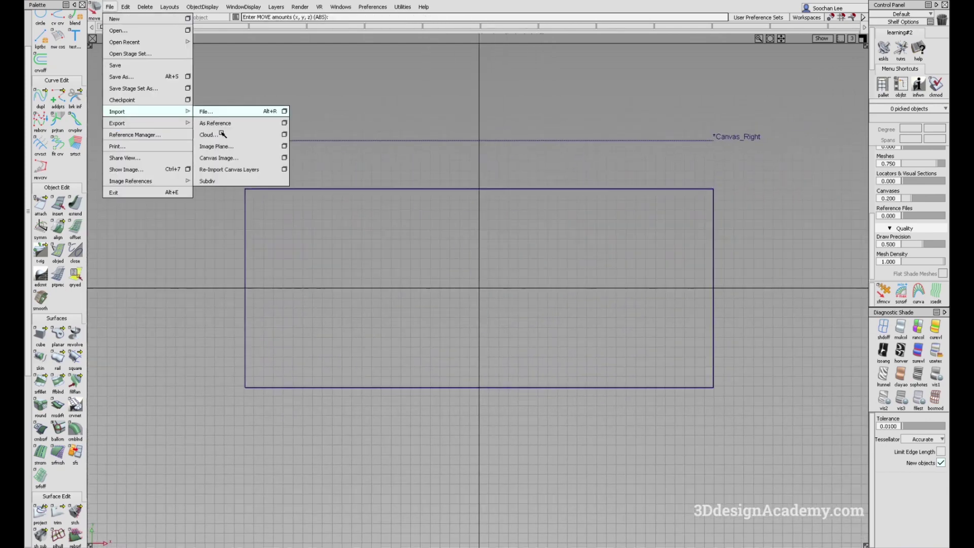
pyautogui.click(285, 158)
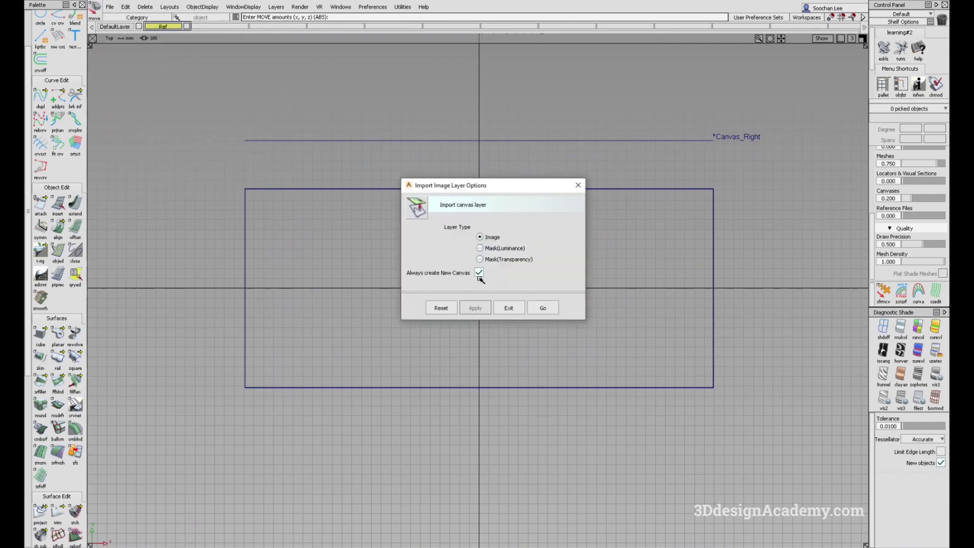
pyautogui.click(543, 308)
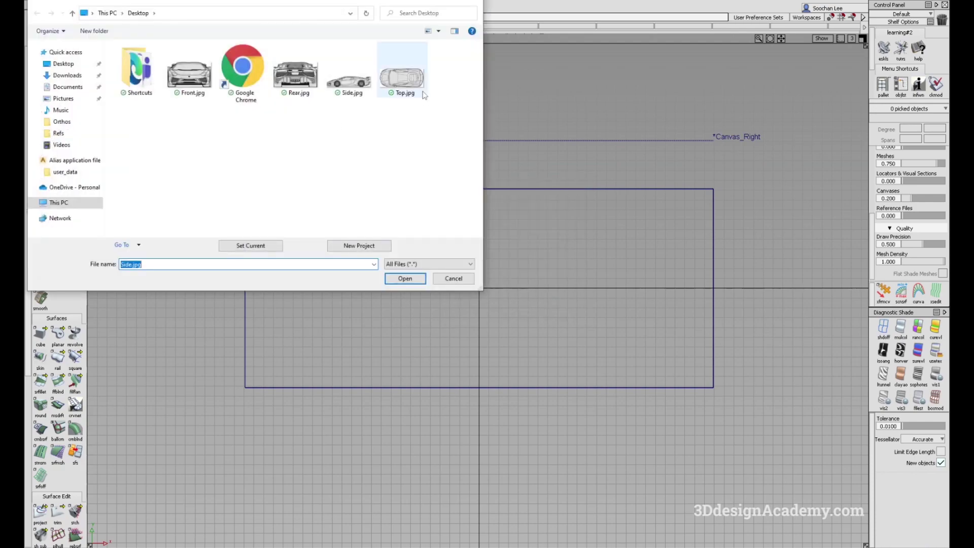
pyautogui.doubleClick(408, 79)
# Step: Select the top-view canvas and place its pivot at the middle of the car's front edge
pyautogui.keyDown('alt'); pyautogui.keyDown('shift'); pyautogui.moveTo(559, 332); pyautogui.dragTo(464, 304, button='right'); pyautogui.keyUp('shift'); pyautogui.keyUp('alt')
pyautogui.keyDown('ctrl'); pyautogui.keyDown('shift'); pyautogui.moveTo(496, 150); pyautogui.dragTo(508, 193); pyautogui.keyUp('shift'); pyautogui.keyUp('ctrl')
pyautogui.click(509, 207)
pyautogui.keyDown('alt'); pyautogui.keyDown('shift'); pyautogui.moveTo(179, 323); pyautogui.dragTo(368, 262, button='middle'); pyautogui.keyUp('shift'); pyautogui.keyUp('alt')
pyautogui.keyDown('ctrl'); pyautogui.keyDown('shift'); pyautogui.moveTo(396, 308); pyautogui.dragTo(480, 246); pyautogui.keyUp('shift'); pyautogui.keyUp('ctrl')
pyautogui.moveTo(547, 270); pyautogui.dragTo(293, 297, button='middle')
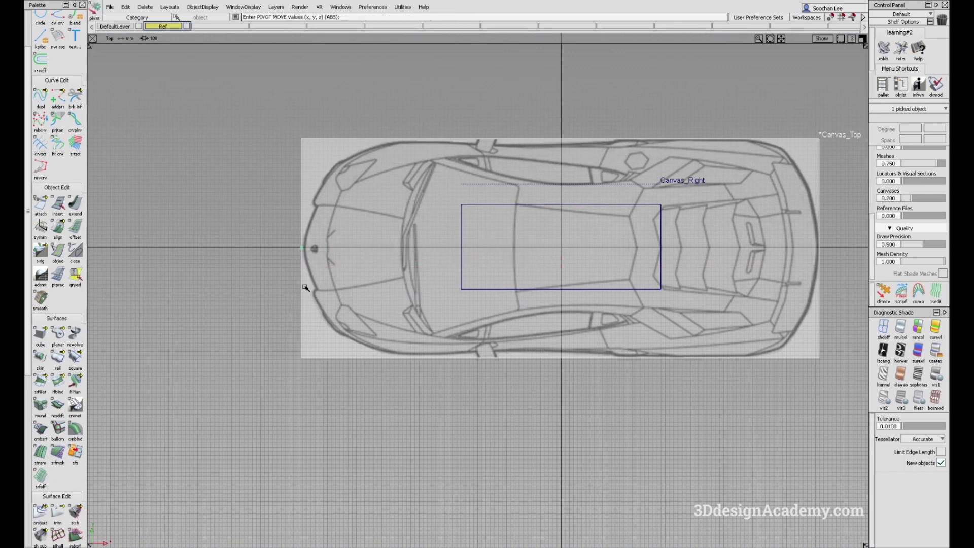
pyautogui.moveTo(301, 262)
pyautogui.mouseDown()
pyautogui.moveTo(316, 249)
pyautogui.moveTo(271, 237)
pyautogui.mouseUp()
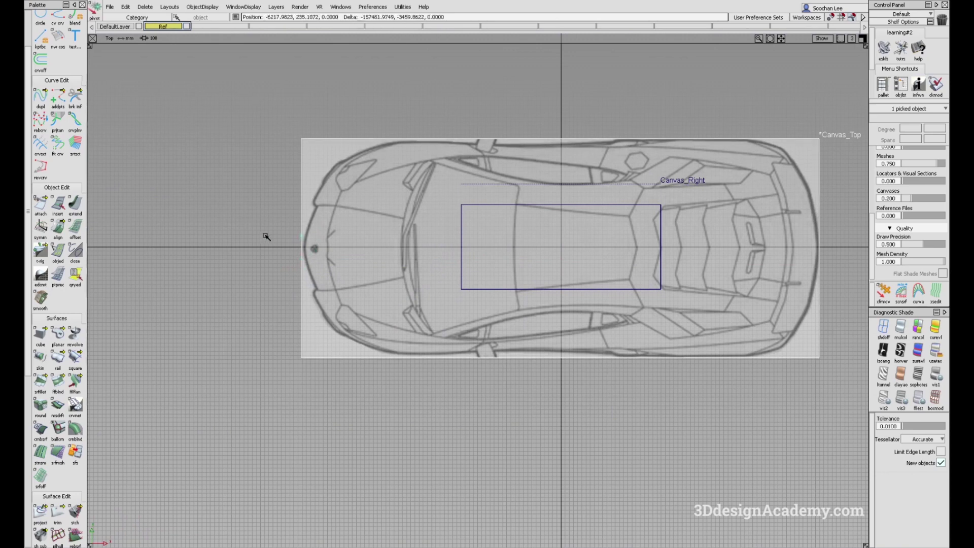
pyautogui.moveTo(230, 234); pyautogui.dragTo(225, 248, button='right')
# Step: Show the curve snap options and snap the top-view canvas's pivot onto the midpoint of the reference box's front edge
pyautogui.click(861, 16)
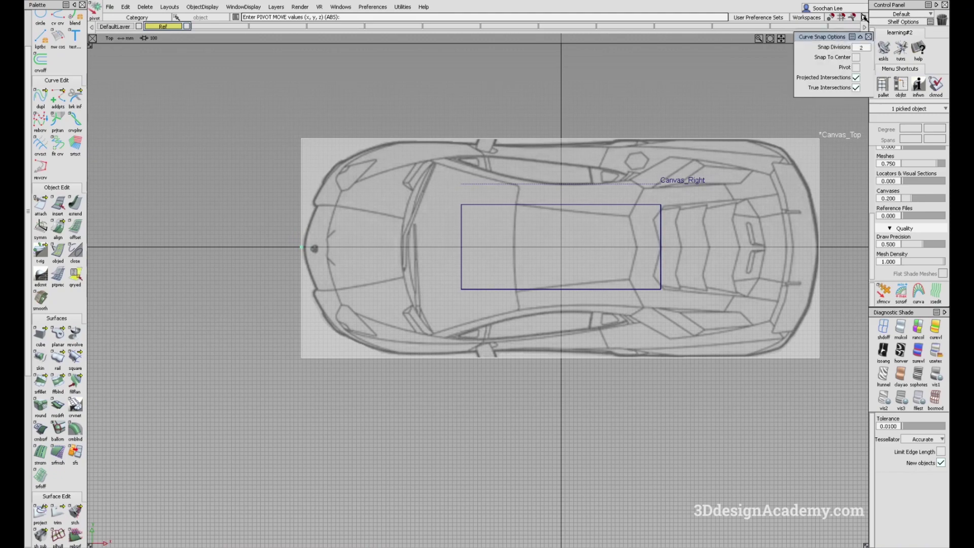
pyautogui.keyDown('alt'); pyautogui.keyDown('shift'); pyautogui.moveTo(479, 249); pyautogui.dragTo(587, 238, button='right'); pyautogui.keyUp('shift'); pyautogui.keyUp('alt')
pyautogui.keyDown('ctrl'); pyautogui.keyDown('shift'); pyautogui.moveTo(444, 297); pyautogui.dragTo(450, 248, button='right'); pyautogui.keyUp('shift'); pyautogui.keyUp('ctrl')
pyautogui.keyDown('ctrl'); pyautogui.keyDown('alt'); pyautogui.moveTo(450, 255); pyautogui.dragTo(454, 247); pyautogui.keyUp('alt'); pyautogui.keyUp('ctrl')
pyautogui.keyDown('alt'); pyautogui.keyDown('shift'); pyautogui.moveTo(578, 239); pyautogui.dragTo(364, 181, button='middle'); pyautogui.keyUp('shift'); pyautogui.keyUp('alt')
# Step: Scale the top-view canvas down proportionally from its front pivot to fit the reference box's outline
pyautogui.keyDown('alt'); pyautogui.keyDown('shift'); pyautogui.moveTo(557, 254); pyautogui.dragTo(469, 254, button='right'); pyautogui.keyUp('shift'); pyautogui.keyUp('alt')
pyautogui.keyDown('ctrl'); pyautogui.keyDown('shift'); pyautogui.moveTo(460, 334); pyautogui.dragTo(643, 329, button='right'); pyautogui.keyUp('shift'); pyautogui.keyUp('ctrl')
pyautogui.moveTo(643, 329); pyautogui.dragTo(627, 257)
pyautogui.hotkey('alt', 'shift')
pyautogui.keyDown('alt'); pyautogui.keyDown('shift'); pyautogui.moveTo(466, 205); pyautogui.dragTo(653, 220, button='right'); pyautogui.keyUp('shift'); pyautogui.keyUp('alt')
pyautogui.keyDown('alt'); pyautogui.keyDown('shift'); pyautogui.moveTo(653, 220); pyautogui.dragTo(419, 253, button='middle'); pyautogui.keyUp('shift'); pyautogui.keyUp('alt')
pyautogui.moveTo(462, 264); pyautogui.dragTo(473, 264)
pyautogui.keyDown('alt'); pyautogui.keyDown('shift'); pyautogui.moveTo(361, 217); pyautogui.dragTo(477, 290, button='middle'); pyautogui.keyUp('shift'); pyautogui.keyUp('alt')
pyautogui.keyDown('alt'); pyautogui.keyDown('shift'); pyautogui.moveTo(243, 290); pyautogui.dragTo(590, 232, button='middle'); pyautogui.keyUp('shift'); pyautogui.keyUp('alt')
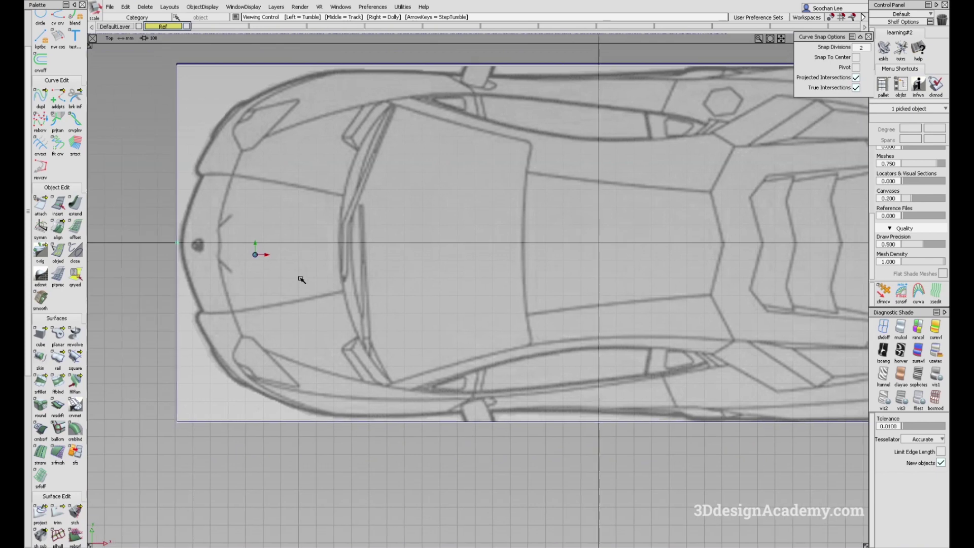
# Step: Shift the top-view canvas's pivot vertically onto the car's centreline at the nose
pyautogui.keyDown('alt'); pyautogui.keyDown('shift'); pyautogui.moveTo(188, 246); pyautogui.dragTo(215, 248, button='right'); pyautogui.keyUp('shift'); pyautogui.keyUp('alt')
pyautogui.keyDown('alt'); pyautogui.keyDown('shift'); pyautogui.moveTo(216, 248); pyautogui.dragTo(328, 258, button='middle'); pyautogui.keyUp('shift'); pyautogui.keyUp('alt')
pyautogui.keyDown('ctrl'); pyautogui.keyDown('shift'); pyautogui.moveTo(302, 317); pyautogui.dragTo(333, 265, button='middle'); pyautogui.keyUp('shift'); pyautogui.keyUp('ctrl')
pyautogui.moveTo(343, 279); pyautogui.dragTo(343, 286, button='right')
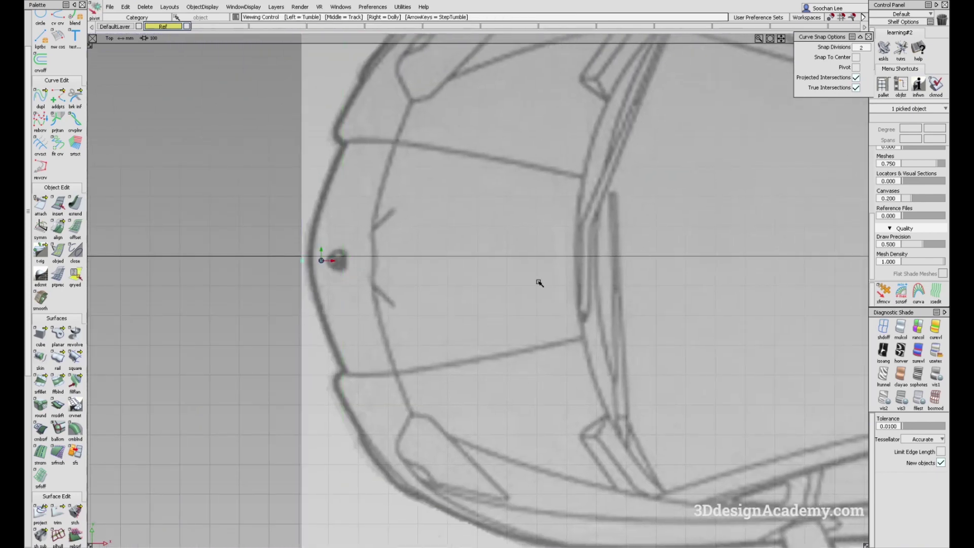
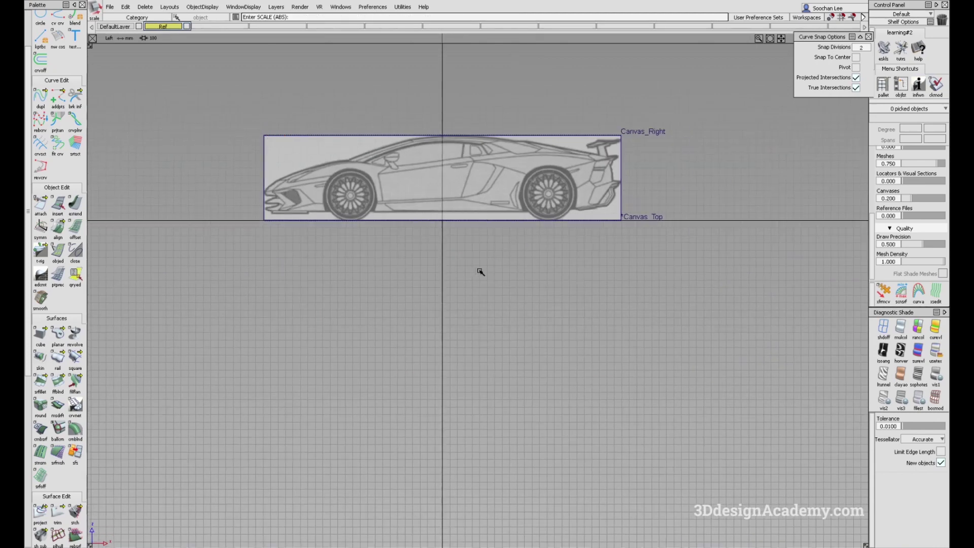
# Step: Select Canvas_Top in the perspective view and move it straight down below the reference box
pyautogui.press('F7')
pyautogui.keyDown('alt'); pyautogui.keyDown('shift'); pyautogui.click(528, 211); pyautogui.keyUp('shift'); pyautogui.keyUp('alt')
pyautogui.press('F8')
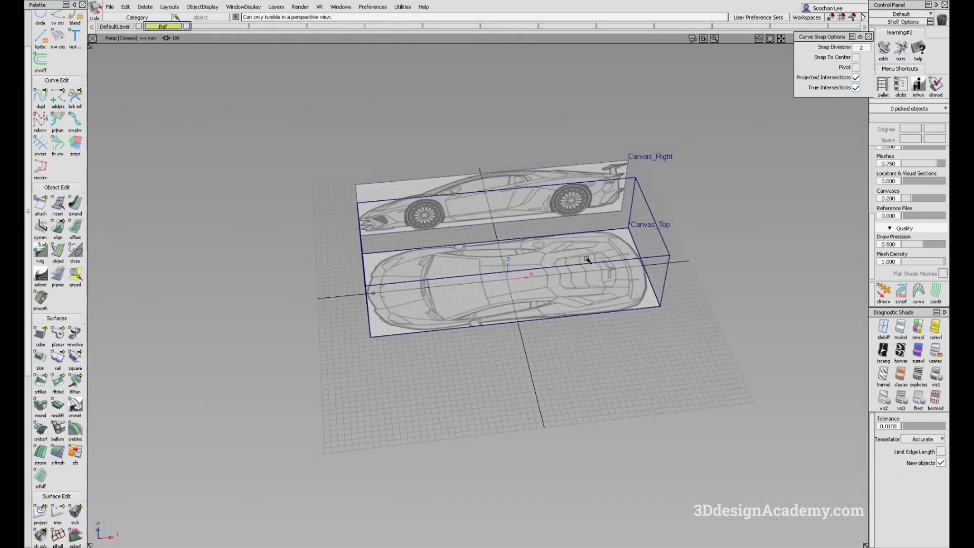
pyautogui.keyDown('alt'); pyautogui.keyDown('shift'); pyautogui.moveTo(499, 333); pyautogui.dragTo(454, 320); pyautogui.keyUp('shift'); pyautogui.keyUp('alt')
pyautogui.click(455, 326)
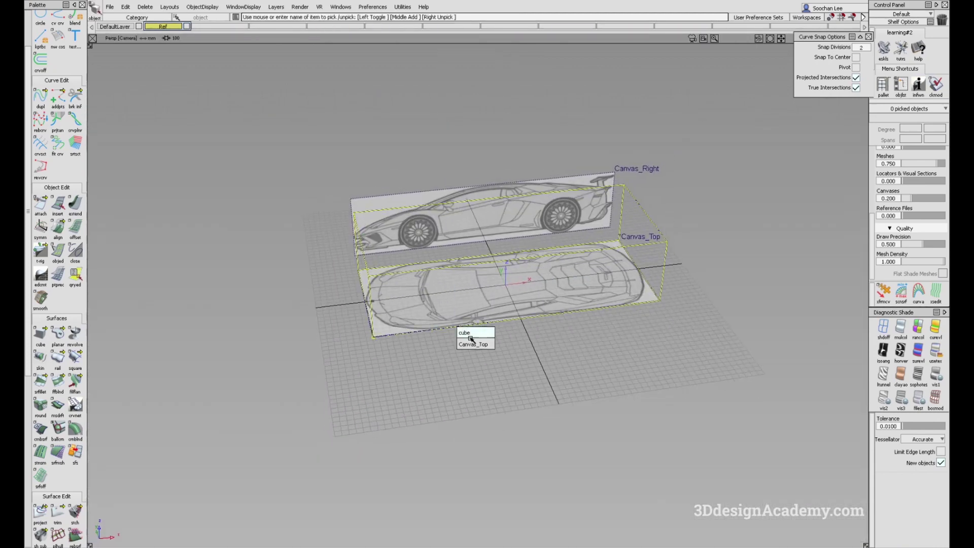
pyautogui.click(471, 342)
pyautogui.keyDown('ctrl'); pyautogui.keyDown('shift'); pyautogui.moveTo(517, 344); pyautogui.dragTo(647, 337, button='middle'); pyautogui.keyUp('shift'); pyautogui.keyUp('ctrl')
pyautogui.moveTo(648, 336); pyautogui.dragTo(646, 346, button='right')
pyautogui.hotkey('ctrl', 'z')
pyautogui.keyDown('ctrl'); pyautogui.keyDown('shift'); pyautogui.moveTo(625, 336); pyautogui.dragTo(625, 354, button='middle'); pyautogui.keyUp('shift'); pyautogui.keyUp('ctrl')
pyautogui.moveTo(629, 323); pyautogui.dragTo(630, 339, button='right')
pyautogui.keyDown('alt'); pyautogui.keyDown('shift'); pyautogui.moveTo(630, 339); pyautogui.dragTo(550, 374); pyautogui.keyUp('shift'); pyautogui.keyUp('alt')
pyautogui.keyDown('alt'); pyautogui.keyDown('shift'); pyautogui.moveTo(519, 330); pyautogui.dragTo(431, 277); pyautogui.keyUp('shift'); pyautogui.keyUp('alt')
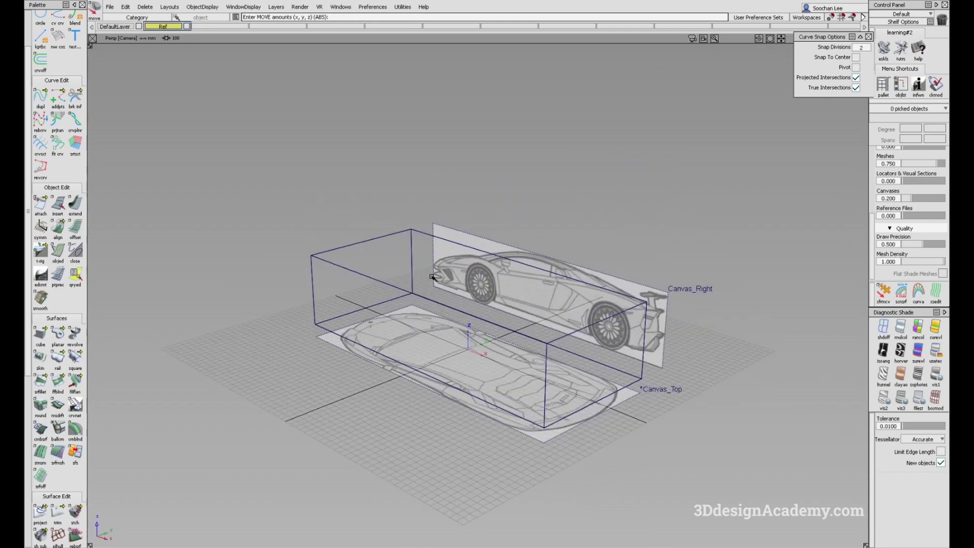
# Step: Switch to the back view and frame the reference box
pyautogui.press('F7')
pyautogui.keyDown('alt'); pyautogui.keyDown('shift'); pyautogui.moveTo(496, 239); pyautogui.dragTo(445, 286, button='middle'); pyautogui.keyUp('shift'); pyautogui.keyUp('alt')
pyautogui.keyDown('alt'); pyautogui.keyDown('shift'); pyautogui.moveTo(445, 286); pyautogui.dragTo(494, 238, button='right'); pyautogui.keyUp('shift'); pyautogui.keyUp('alt')
pyautogui.keyDown('alt'); pyautogui.keyDown('shift'); pyautogui.moveTo(493, 239); pyautogui.dragTo(445, 296, button='middle'); pyautogui.keyUp('shift'); pyautogui.keyUp('alt')
pyautogui.keyDown('alt'); pyautogui.keyDown('shift'); pyautogui.moveTo(444, 296); pyautogui.dragTo(480, 272, button='right'); pyautogui.keyUp('shift'); pyautogui.keyUp('alt')
pyautogui.keyDown('alt'); pyautogui.keyDown('shift'); pyautogui.moveTo(400, 371); pyautogui.dragTo(435, 340, button='middle'); pyautogui.keyUp('shift'); pyautogui.keyUp('alt')
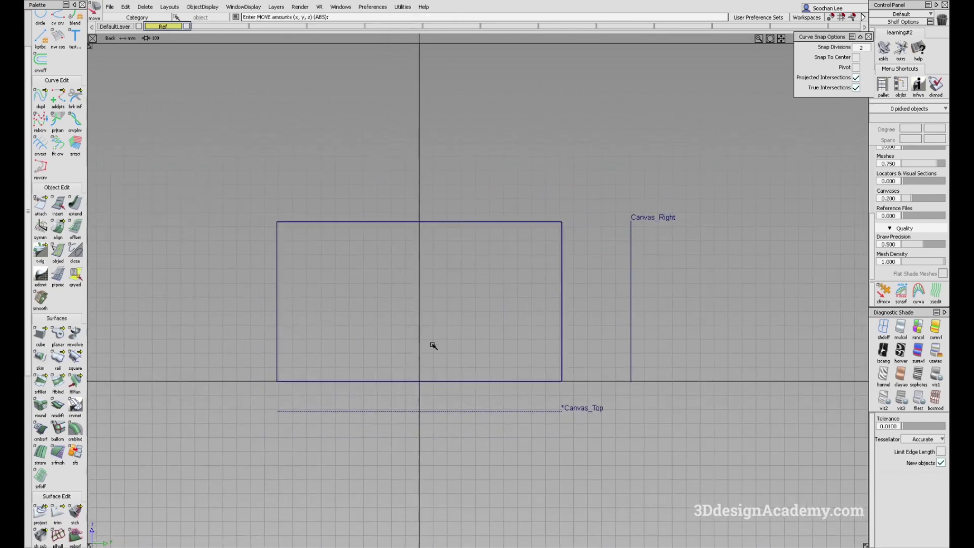
pyautogui.click(110, 7)
pyautogui.moveTo(125, 112)
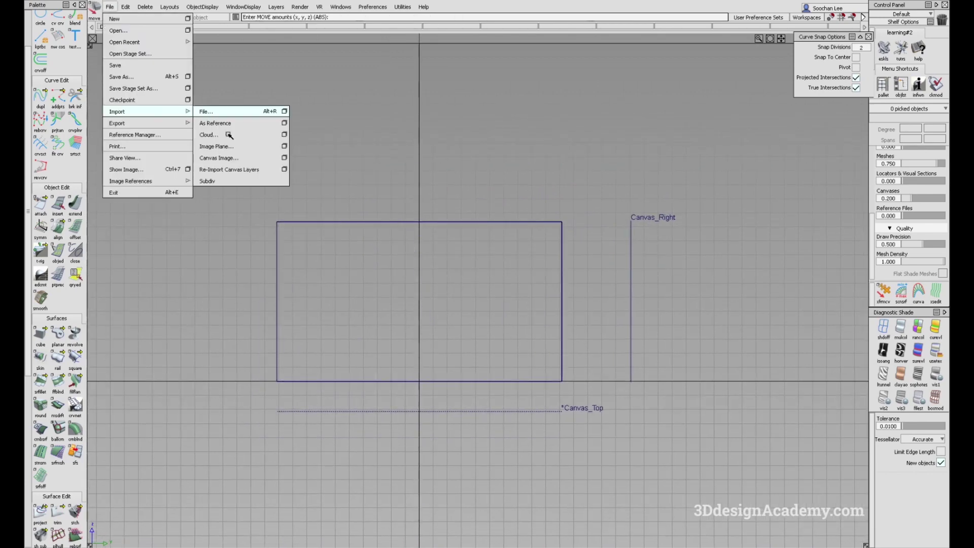
pyautogui.click(284, 146)
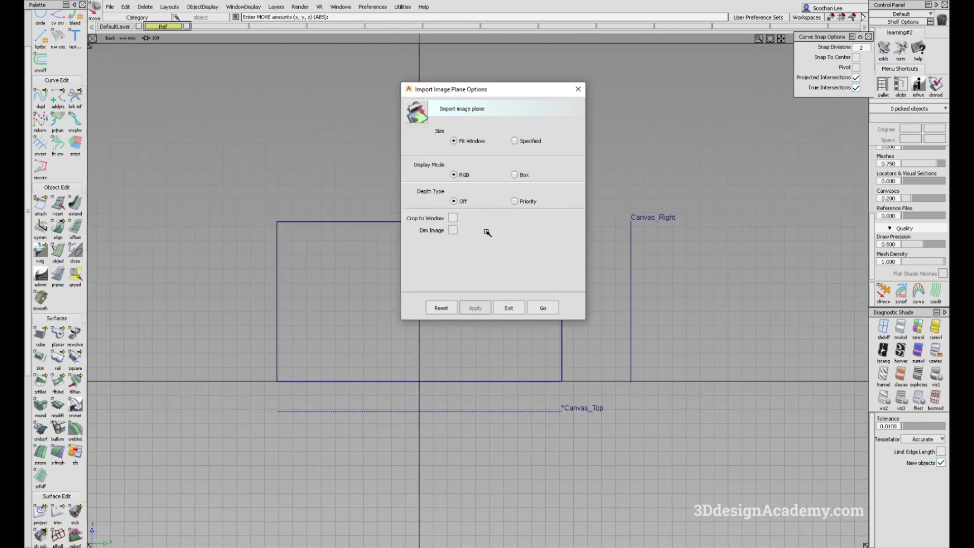
pyautogui.click(578, 89)
# Step: Import Rear.jpg from the Desktop as a canvas image in the back view
pyautogui.click(110, 7)
pyautogui.moveTo(136, 112)
pyautogui.click(227, 158)
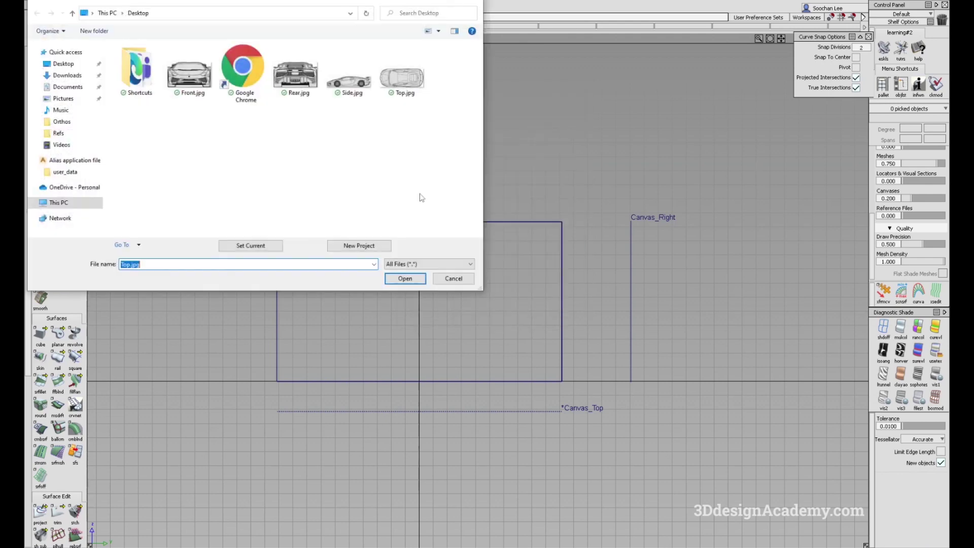
pyautogui.doubleClick(297, 74)
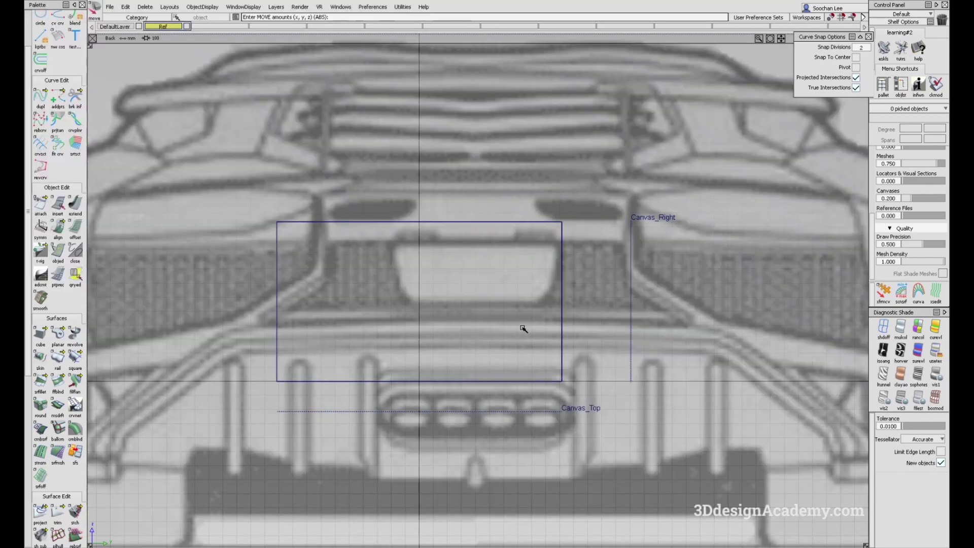
# Step: Select the rear canvas and shift its pivot down to the middle of the image's bottom edge
pyautogui.keyDown('alt'); pyautogui.keyDown('shift'); pyautogui.moveTo(521, 328); pyautogui.dragTo(478, 320, button='right'); pyautogui.keyUp('shift'); pyautogui.keyUp('alt')
pyautogui.keyDown('alt'); pyautogui.keyDown('shift'); pyautogui.moveTo(477, 320); pyautogui.dragTo(479, 330, button='middle'); pyautogui.keyUp('shift'); pyautogui.keyUp('alt')
pyautogui.keyDown('ctrl'); pyautogui.keyDown('shift'); pyautogui.moveTo(501, 89); pyautogui.dragTo(501, 142); pyautogui.keyUp('shift'); pyautogui.keyUp('ctrl')
pyautogui.click(506, 160)
pyautogui.keyDown('ctrl'); pyautogui.keyDown('shift'); pyautogui.moveTo(440, 200); pyautogui.dragTo(465, 223, button='middle'); pyautogui.keyUp('shift'); pyautogui.keyUp('ctrl')
pyautogui.keyDown('ctrl'); pyautogui.keyDown('shift'); pyautogui.moveTo(400, 348); pyautogui.dragTo(442, 317, button='middle'); pyautogui.keyUp('shift'); pyautogui.keyUp('ctrl')
pyautogui.moveTo(550, 283); pyautogui.dragTo(541, 374, button='right')
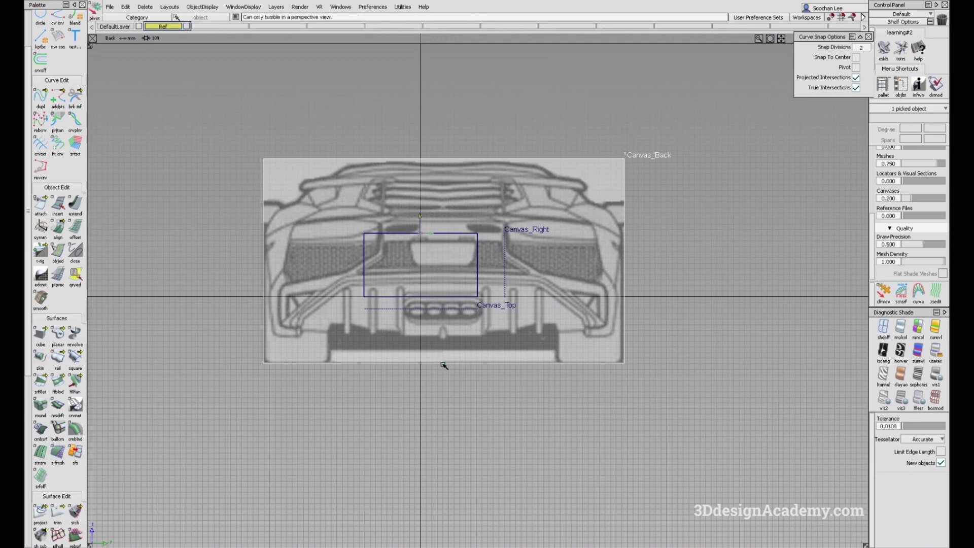
# Step: Align the rear canvas's bottom edge with the bottom of the reference box, fine-tuning the height at close range
pyautogui.keyDown('alt'); pyautogui.keyDown('shift'); pyautogui.moveTo(443, 365); pyautogui.dragTo(529, 372, button='right'); pyautogui.keyUp('shift'); pyautogui.keyUp('alt')
pyautogui.keyDown('alt'); pyautogui.keyDown('shift'); pyautogui.moveTo(528, 371); pyautogui.dragTo(522, 134, button='middle'); pyautogui.keyUp('shift'); pyautogui.keyUp('alt')
pyautogui.keyDown('ctrl'); pyautogui.keyDown('shift'); pyautogui.moveTo(528, 282); pyautogui.dragTo(489, 387, button='middle'); pyautogui.keyUp('shift'); pyautogui.keyUp('ctrl')
pyautogui.moveTo(503, 398); pyautogui.dragTo(503, 398, button='right')
pyautogui.keyDown('ctrl'); pyautogui.keyDown('alt'); pyautogui.moveTo(444, 180); pyautogui.dragTo(416, 188); pyautogui.keyUp('alt'); pyautogui.keyUp('ctrl')
pyautogui.keyDown('alt'); pyautogui.keyDown('shift'); pyautogui.moveTo(415, 177); pyautogui.dragTo(560, 165, button='right'); pyautogui.keyUp('shift'); pyautogui.keyUp('alt')
pyautogui.moveTo(440, 254); pyautogui.dragTo(440, 255)
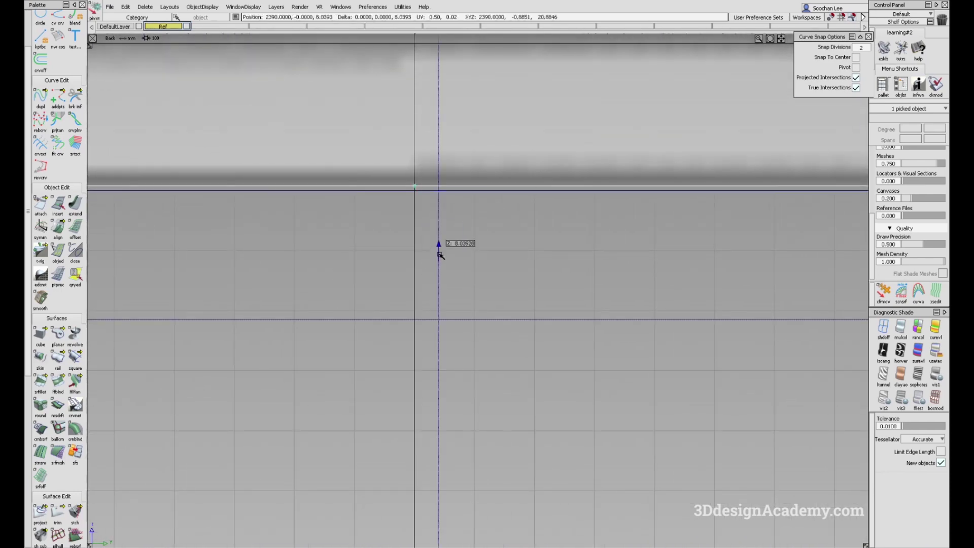
pyautogui.keyDown('ctrl'); pyautogui.keyDown('shift'); pyautogui.moveTo(430, 254); pyautogui.dragTo(482, 282, button='right'); pyautogui.keyUp('shift'); pyautogui.keyUp('ctrl')
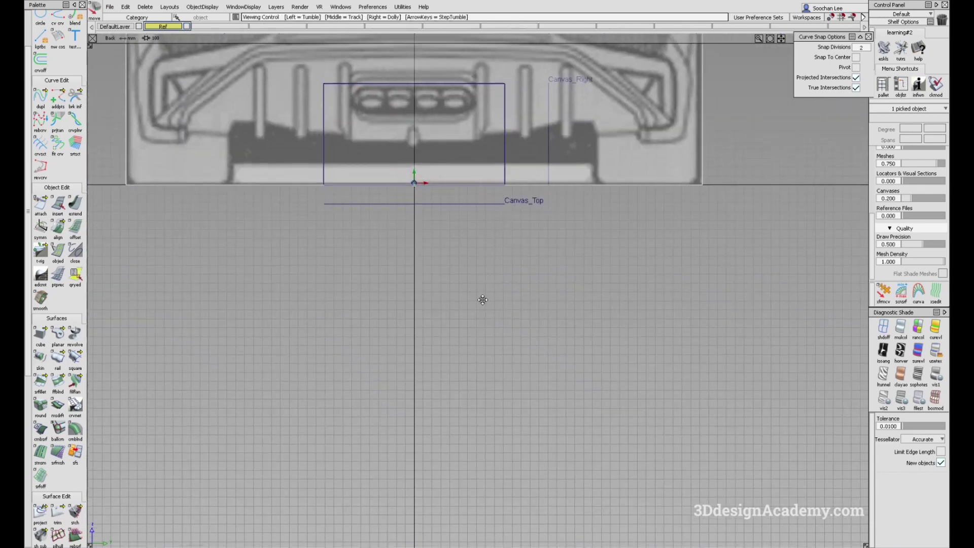
# Step: Scale the rear canvas down proportionally from its bottom-centre pivot to the width of the reference box
pyautogui.keyDown('alt'); pyautogui.keyDown('shift'); pyautogui.moveTo(482, 282); pyautogui.dragTo(482, 357, button='middle'); pyautogui.keyUp('shift'); pyautogui.keyUp('alt')
pyautogui.keyDown('ctrl'); pyautogui.keyDown('shift'); pyautogui.moveTo(409, 336); pyautogui.dragTo(630, 326, button='right'); pyautogui.keyUp('shift'); pyautogui.keyUp('ctrl')
pyautogui.moveTo(630, 326)
pyautogui.mouseDown()
pyautogui.moveTo(487, 339)
pyautogui.moveTo(589, 317)
pyautogui.moveTo(635, 323)
pyautogui.moveTo(456, 348)
pyautogui.moveTo(557, 333)
pyautogui.mouseUp()
pyautogui.keyDown('alt'); pyautogui.keyDown('shift'); pyautogui.click(471, 201); pyautogui.keyUp('shift'); pyautogui.keyUp('alt')
pyautogui.keyDown('alt'); pyautogui.keyDown('shift'); pyautogui.moveTo(472, 200); pyautogui.dragTo(561, 168, button='right'); pyautogui.keyUp('shift'); pyautogui.keyUp('alt')
pyautogui.keyDown('alt'); pyautogui.keyDown('shift'); pyautogui.moveTo(561, 167); pyautogui.dragTo(550, 270, button='middle'); pyautogui.keyUp('shift'); pyautogui.keyUp('alt')
pyautogui.click(618, 295)
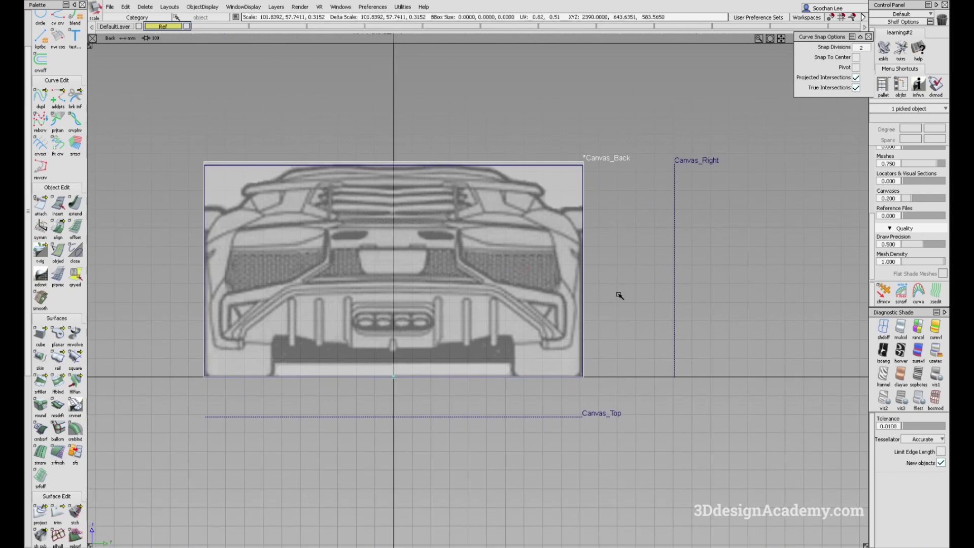
pyautogui.keyDown('alt'); pyautogui.keyDown('shift'); pyautogui.moveTo(606, 291); pyautogui.dragTo(615, 297, button='middle'); pyautogui.keyUp('shift'); pyautogui.keyUp('alt')
pyautogui.press('m')
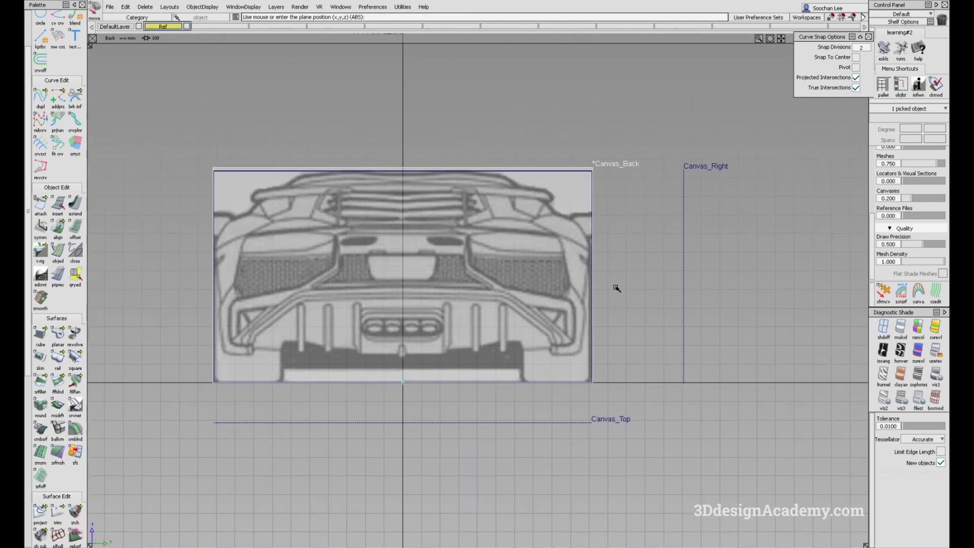
pyautogui.hotkey('ctrl', 'z')
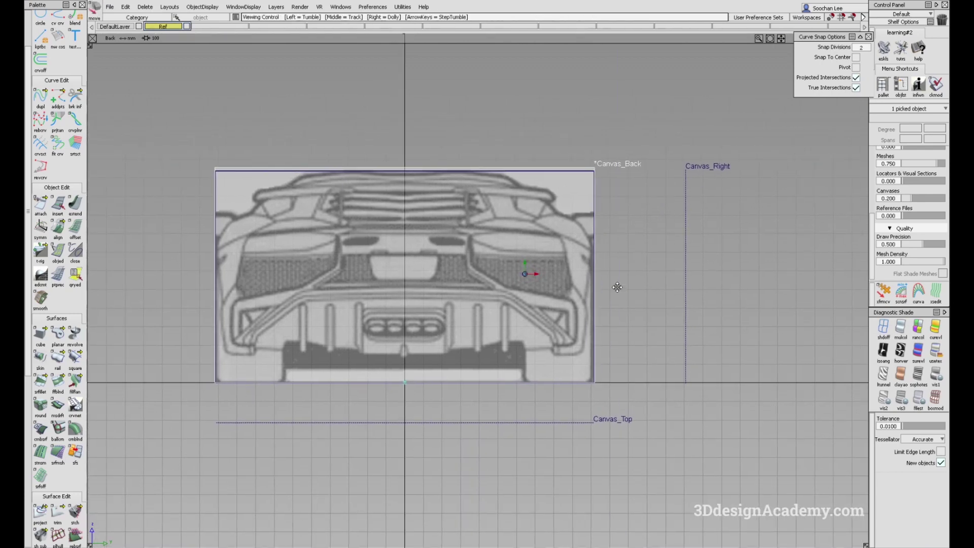
# Step: Nudge the rear canvas sideways to line up with the reference box and deselect it
pyautogui.click(618, 287)
pyautogui.moveTo(620, 283); pyautogui.dragTo(621, 284, button='middle')
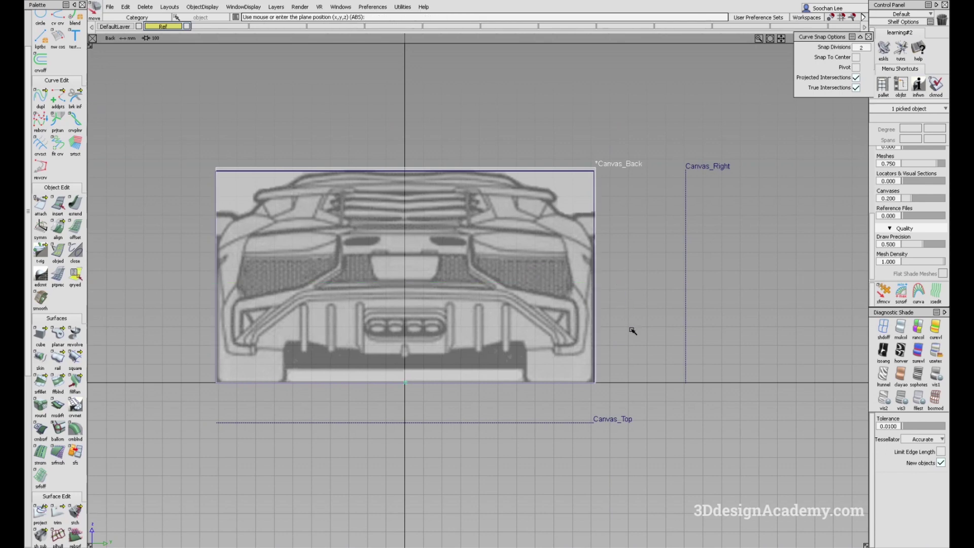
pyautogui.keyDown('alt'); pyautogui.keyDown('shift'); pyautogui.moveTo(627, 319); pyautogui.dragTo(632, 309, button='middle'); pyautogui.keyUp('shift'); pyautogui.keyUp('alt')
pyautogui.keyDown('ctrl'); pyautogui.keyDown('shift'); pyautogui.moveTo(632, 309); pyautogui.dragTo(644, 282); pyautogui.keyUp('shift'); pyautogui.keyUp('ctrl')
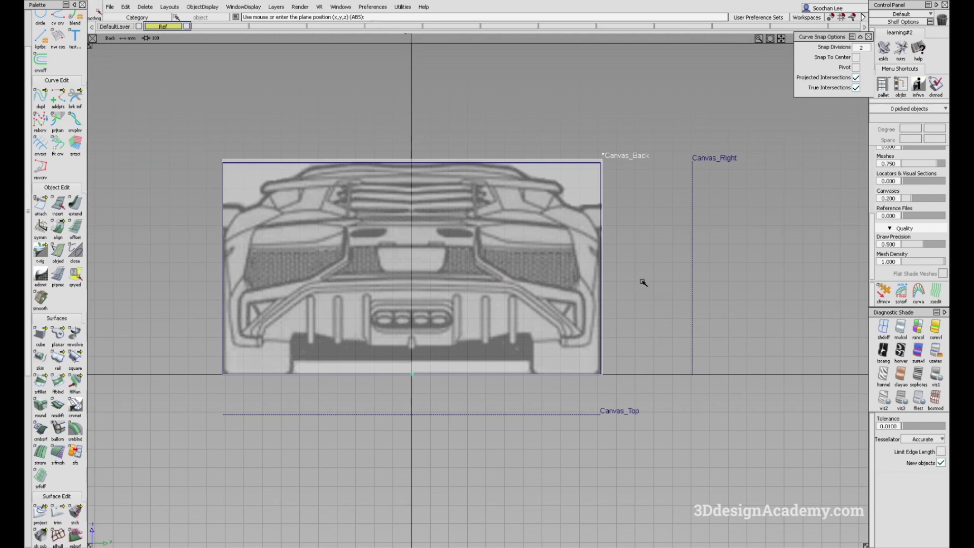
# Step: In the perspective view, move the rear canvas along the car's length until it stands clear of the reference box's end
pyautogui.press('F8')
pyautogui.keyDown('alt'); pyautogui.keyDown('shift'); pyautogui.moveTo(560, 292); pyautogui.dragTo(569, 298); pyautogui.keyUp('shift'); pyautogui.keyUp('alt')
pyautogui.keyDown('ctrl'); pyautogui.keyDown('shift'); pyautogui.moveTo(646, 315); pyautogui.dragTo(647, 335); pyautogui.keyUp('shift'); pyautogui.keyUp('ctrl')
pyautogui.click(633, 307)
pyautogui.click(646, 323)
pyautogui.keyDown('alt'); pyautogui.keyDown('shift'); pyautogui.moveTo(694, 325); pyautogui.dragTo(656, 360, button='right'); pyautogui.keyUp('shift'); pyautogui.keyUp('alt')
pyautogui.keyDown('ctrl'); pyautogui.keyDown('shift'); pyautogui.moveTo(657, 350); pyautogui.dragTo(665, 310, button='middle'); pyautogui.keyUp('shift'); pyautogui.keyUp('ctrl')
pyautogui.moveTo(692, 347); pyautogui.dragTo(571, 332)
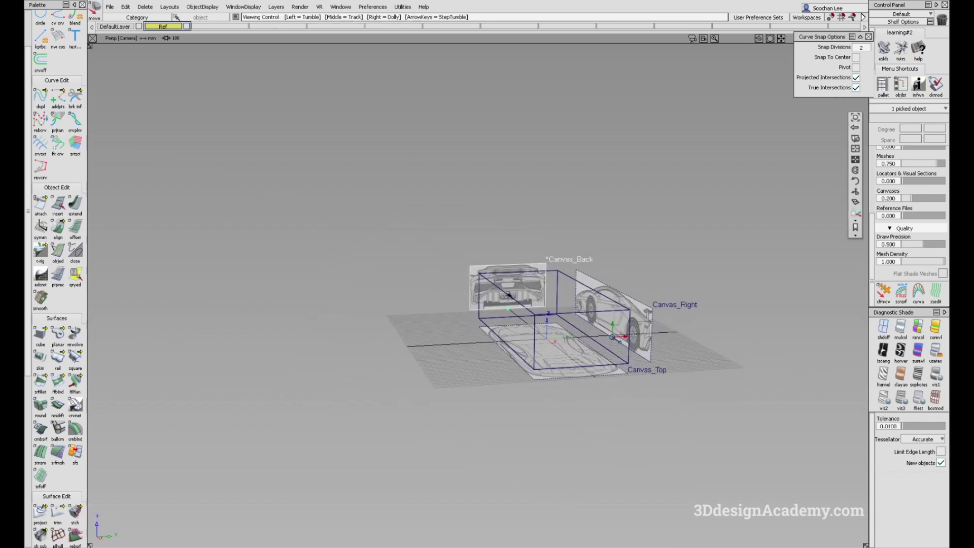
pyautogui.keyDown('alt'); pyautogui.keyDown('shift'); pyautogui.moveTo(542, 286); pyautogui.dragTo(486, 248); pyautogui.keyUp('shift'); pyautogui.keyUp('alt')
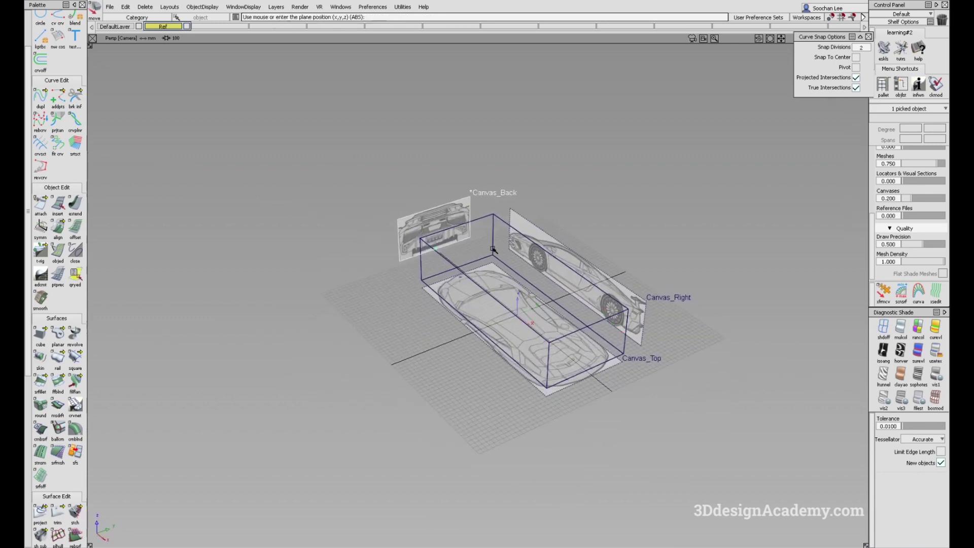
pyautogui.keyDown('alt'); pyautogui.keyDown('shift'); pyautogui.moveTo(449, 243); pyautogui.dragTo(446, 254, button='middle'); pyautogui.keyUp('shift'); pyautogui.keyUp('alt')
pyautogui.keyDown('alt'); pyautogui.keyDown('shift'); pyautogui.moveTo(446, 254); pyautogui.dragTo(480, 250, button='right'); pyautogui.keyUp('shift'); pyautogui.keyUp('alt')
pyautogui.keyDown('alt'); pyautogui.keyDown('shift'); pyautogui.moveTo(479, 250); pyautogui.dragTo(509, 246); pyautogui.keyUp('shift'); pyautogui.keyUp('alt')
pyautogui.keyDown('alt'); pyautogui.keyDown('shift'); pyautogui.moveTo(508, 246); pyautogui.dragTo(472, 271, button='middle'); pyautogui.keyUp('shift'); pyautogui.keyUp('alt')
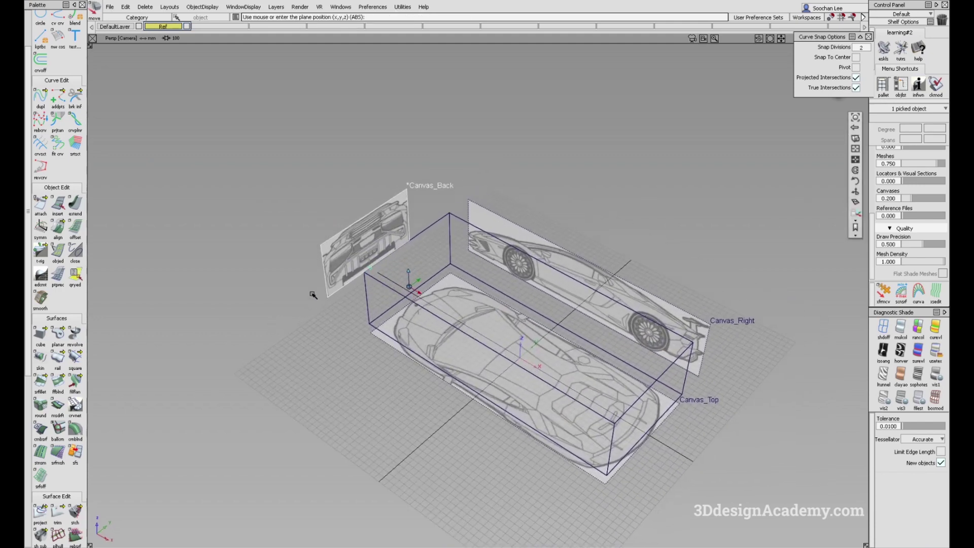
# Step: Put the rear canvas on a new layer named Rear and hide that layer
pyautogui.click(276, 7)
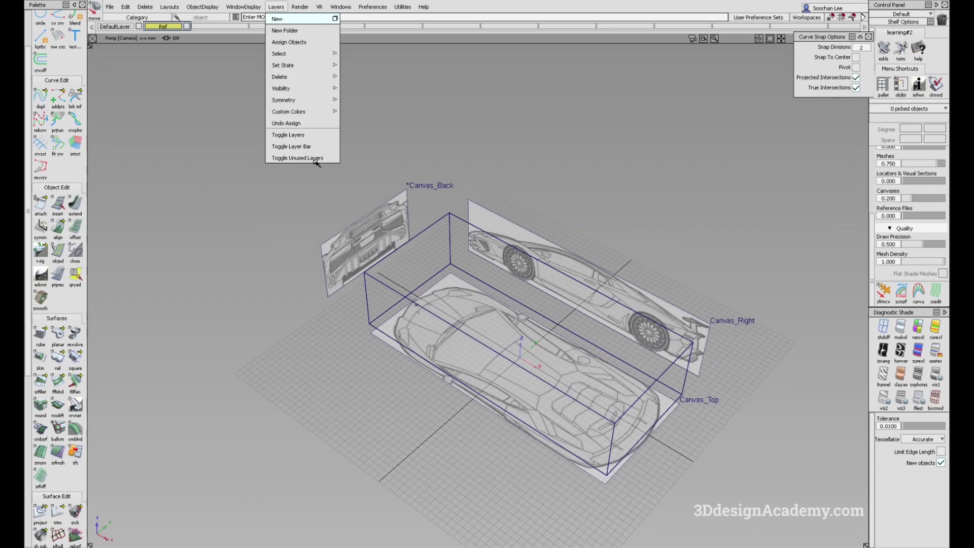
pyautogui.click(294, 19)
pyautogui.keyDown('ctrl'); pyautogui.keyDown('shift'); pyautogui.moveTo(384, 195); pyautogui.dragTo(384, 223); pyautogui.keyUp('shift'); pyautogui.keyUp('ctrl')
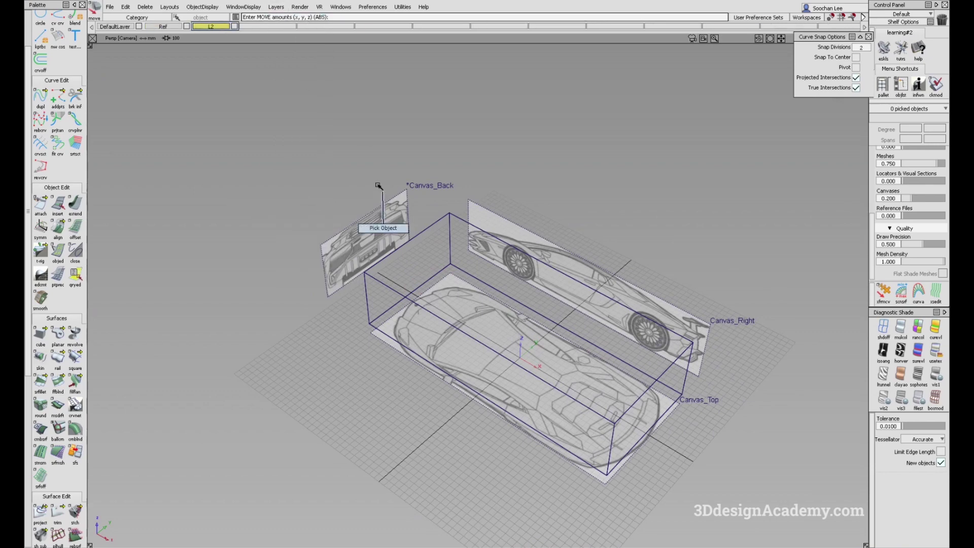
pyautogui.click(378, 207)
pyautogui.click(224, 28)
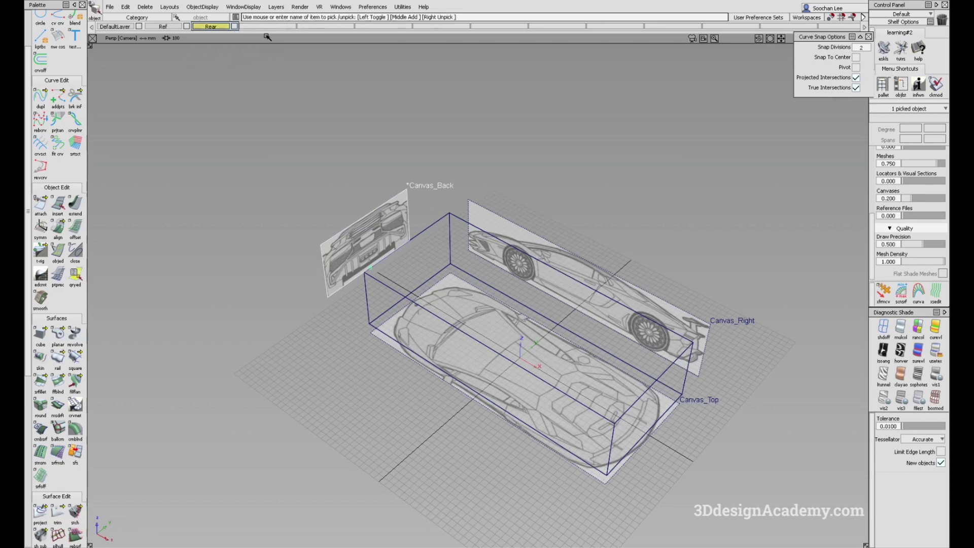
pyautogui.keyDown('alt'); pyautogui.keyDown('shift'); pyautogui.moveTo(392, 273); pyautogui.dragTo(426, 285); pyautogui.keyUp('shift'); pyautogui.keyUp('alt')
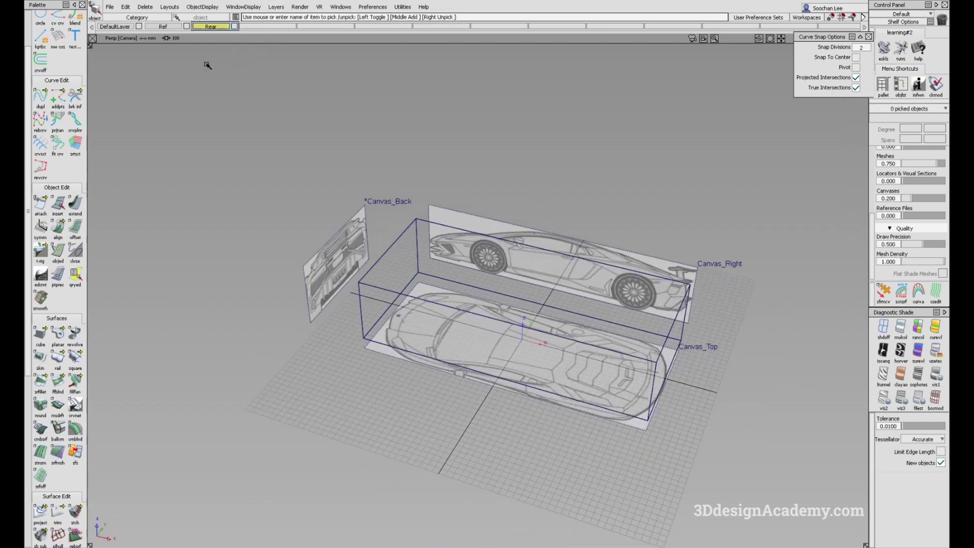
pyautogui.click(234, 26)
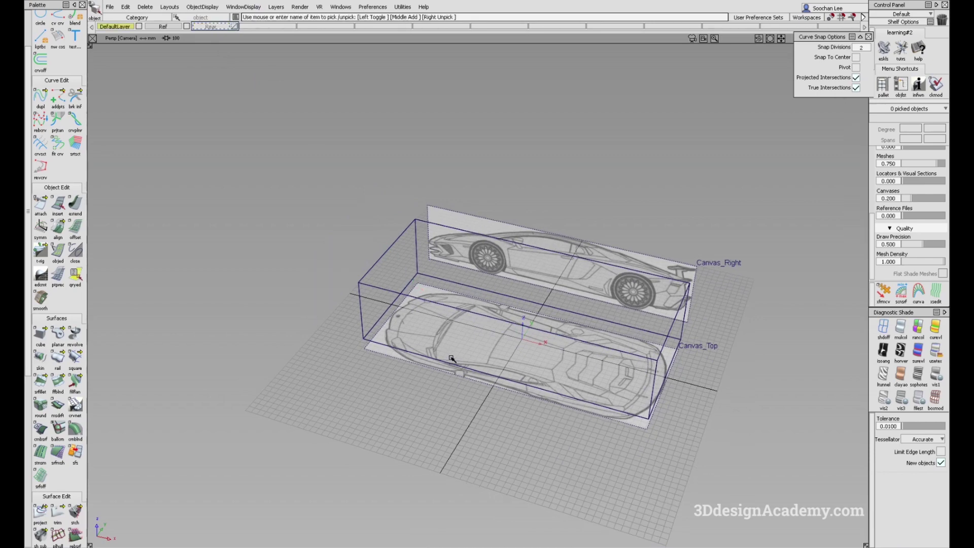
# Step: Import Front.jpg from the Desktop as a canvas image in the back view
pyautogui.press('F7')
pyautogui.keyDown('alt'); pyautogui.keyDown('shift'); pyautogui.moveTo(465, 312); pyautogui.dragTo(463, 317, button='middle'); pyautogui.keyUp('shift'); pyautogui.keyUp('alt')
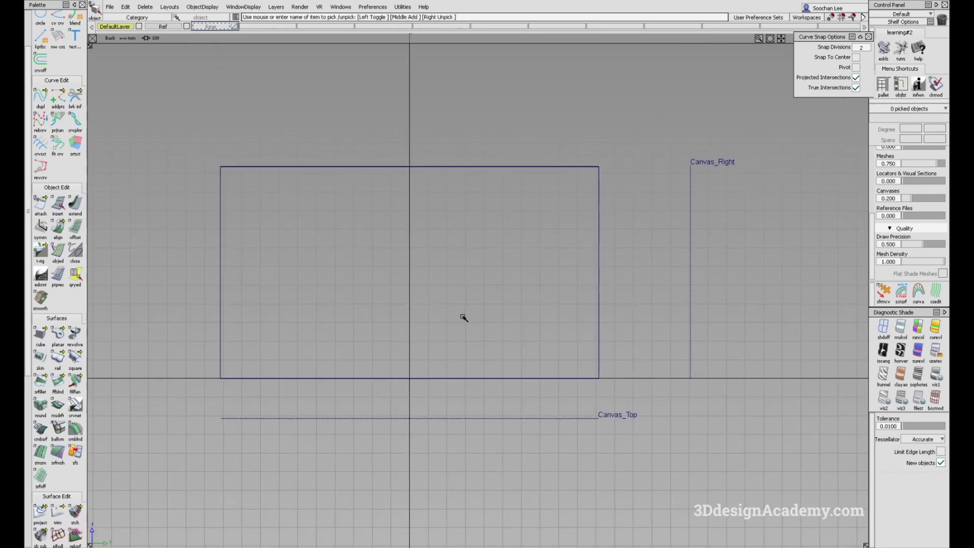
pyautogui.click(110, 8)
pyautogui.moveTo(136, 113)
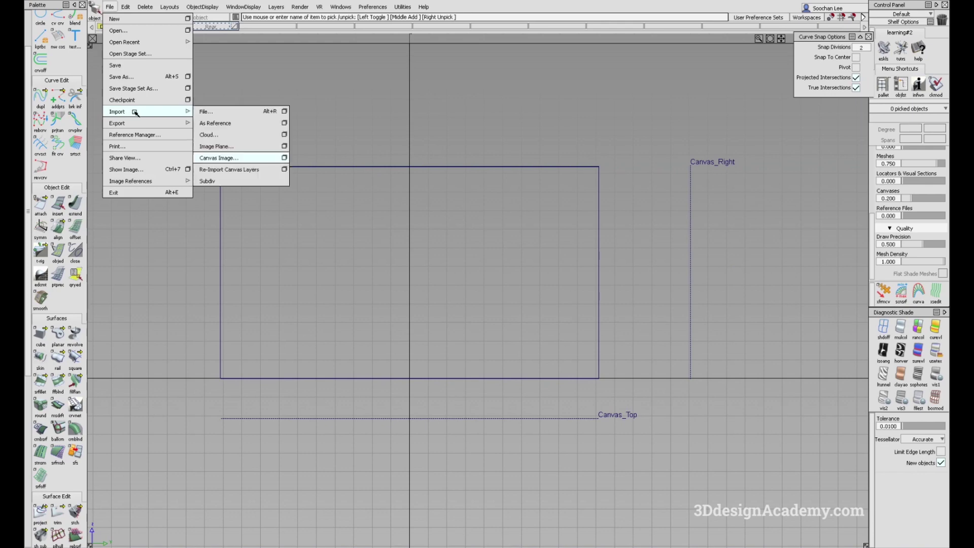
pyautogui.click(266, 159)
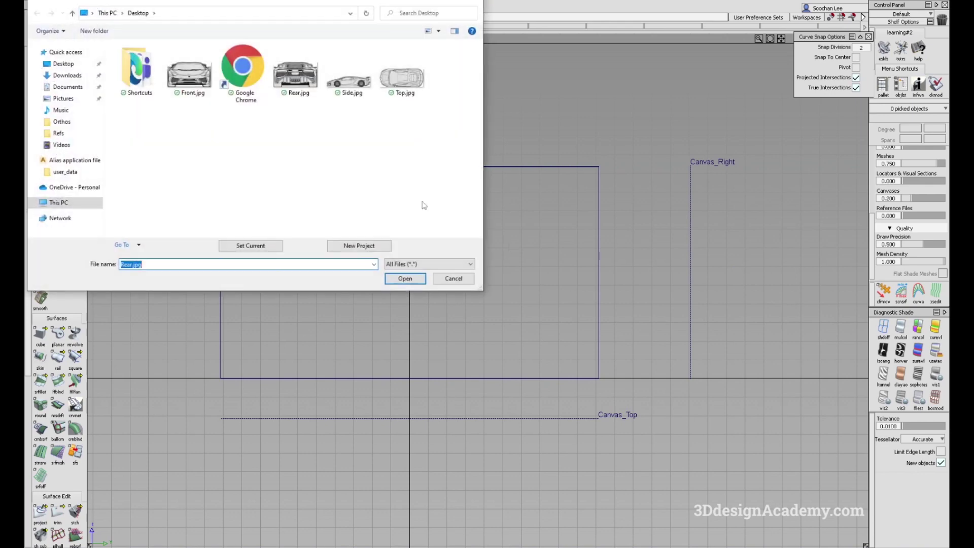
pyautogui.doubleClick(203, 76)
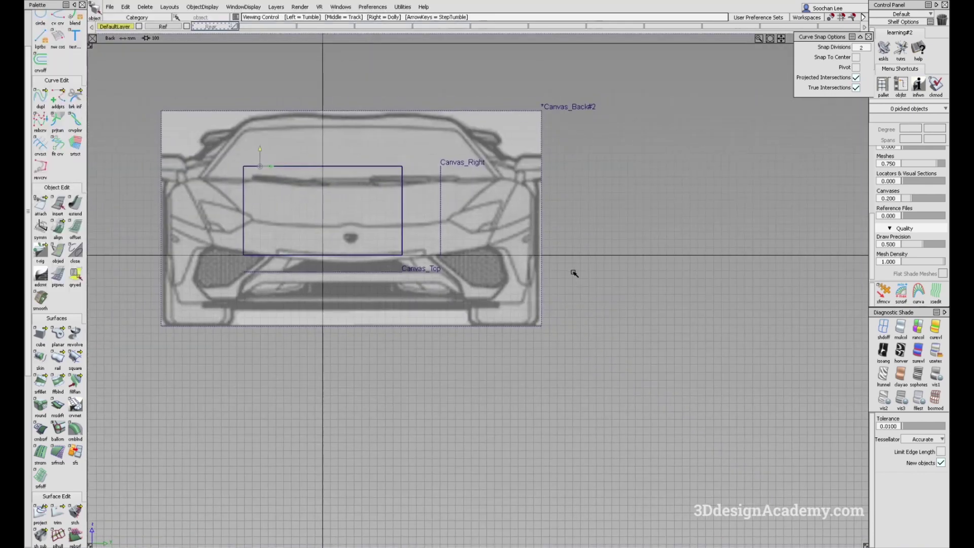
# Step: Select the front canvas and shift its pivot to the middle of the image's bottom edge, fine-tuning at close range
pyautogui.click(448, 159)
pyautogui.keyDown('alt'); pyautogui.keyDown('shift'); pyautogui.moveTo(389, 196); pyautogui.dragTo(484, 212, button='middle'); pyautogui.keyUp('shift'); pyautogui.keyUp('alt')
pyautogui.keyDown('ctrl'); pyautogui.keyDown('shift'); pyautogui.moveTo(400, 408); pyautogui.dragTo(429, 405, button='middle'); pyautogui.keyUp('shift'); pyautogui.keyUp('ctrl')
pyautogui.moveTo(410, 433); pyautogui.dragTo(434, 406)
pyautogui.keyDown('ctrl'); pyautogui.keyDown('shift'); pyautogui.moveTo(419, 409); pyautogui.dragTo(446, 409, button='middle'); pyautogui.keyUp('shift'); pyautogui.keyUp('ctrl')
pyautogui.moveTo(468, 376); pyautogui.dragTo(469, 434, button='right')
pyautogui.keyDown('alt'); pyautogui.keyDown('shift'); pyautogui.moveTo(452, 358); pyautogui.dragTo(562, 449, button='right'); pyautogui.keyUp('shift'); pyautogui.keyUp('alt')
pyautogui.keyDown('alt'); pyautogui.keyDown('shift'); pyautogui.moveTo(562, 449); pyautogui.dragTo(427, 108, button='middle'); pyautogui.keyUp('shift'); pyautogui.keyUp('alt')
pyautogui.moveTo(531, 292)
pyautogui.mouseDown(button='right')
pyautogui.moveTo(544, 376)
pyautogui.moveTo(495, 278)
pyautogui.mouseUp(button='right')
pyautogui.keyDown('alt'); pyautogui.keyDown('shift'); pyautogui.moveTo(495, 279); pyautogui.dragTo(499, 321, button='middle'); pyautogui.keyUp('shift'); pyautogui.keyUp('alt')
# Step: Snap the front canvas's bottom centre to the origin and scale it down proportionally to the width of the reference box
pyautogui.keyDown('ctrl'); pyautogui.keyDown('shift'); pyautogui.moveTo(494, 368); pyautogui.dragTo(470, 261, button='middle'); pyautogui.keyUp('shift'); pyautogui.keyUp('ctrl')
pyautogui.keyDown('ctrl'); pyautogui.keyDown('alt'); pyautogui.moveTo(471, 261); pyautogui.dragTo(446, 266); pyautogui.keyUp('alt'); pyautogui.keyUp('ctrl')
pyautogui.keyDown('alt'); pyautogui.keyDown('shift'); pyautogui.moveTo(509, 272); pyautogui.dragTo(762, 354, button='middle'); pyautogui.keyUp('shift'); pyautogui.keyUp('alt')
pyautogui.moveTo(762, 354); pyautogui.dragTo(659, 442)
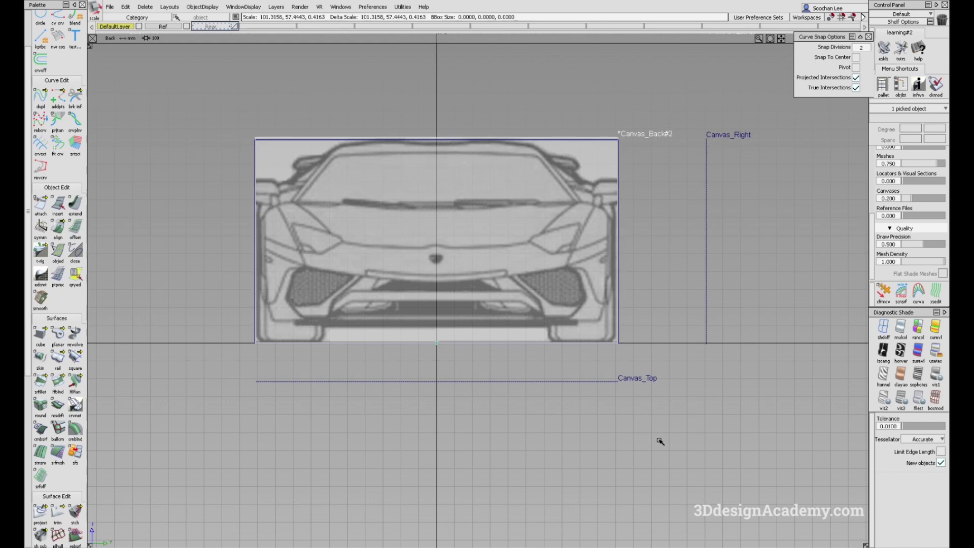
pyautogui.moveTo(660, 441); pyautogui.dragTo(662, 441)
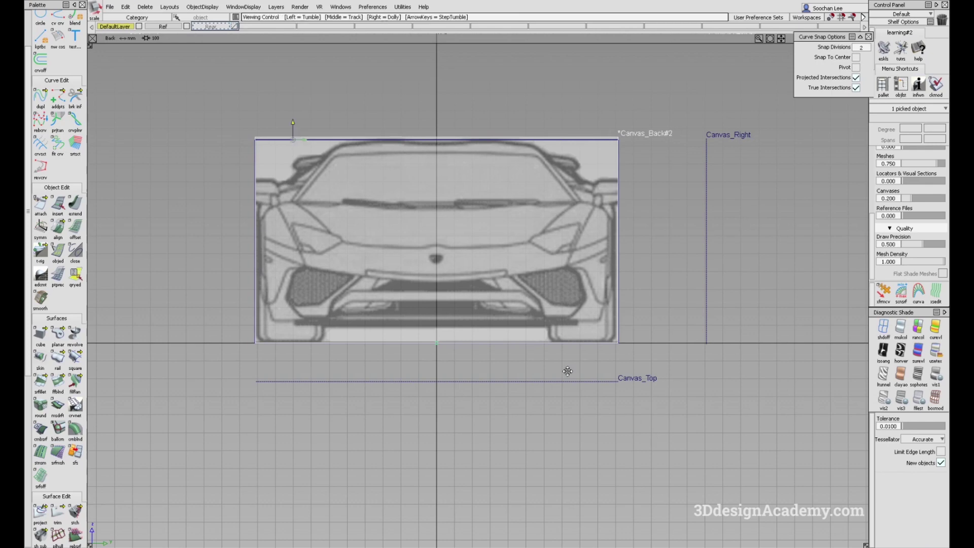
# Step: Create a new layer named Front and assign the front canvas to it
pyautogui.keyDown('alt'); pyautogui.keyDown('shift'); pyautogui.moveTo(566, 370); pyautogui.dragTo(569, 393, button='middle'); pyautogui.keyUp('shift'); pyautogui.keyUp('alt')
pyautogui.click(275, 7)
pyautogui.click(277, 19)
pyautogui.click(269, 26)
pyautogui.click(253, 36)
pyautogui.write('ront')
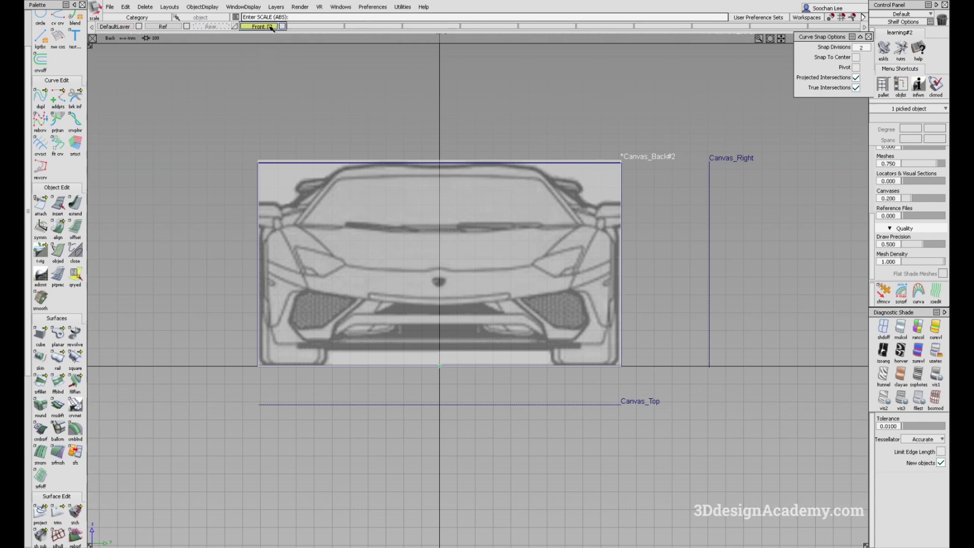
# Step: Set the state of the Front, Rear and Ref layers to Reference
pyautogui.click(276, 27)
pyautogui.moveTo(284, 81)
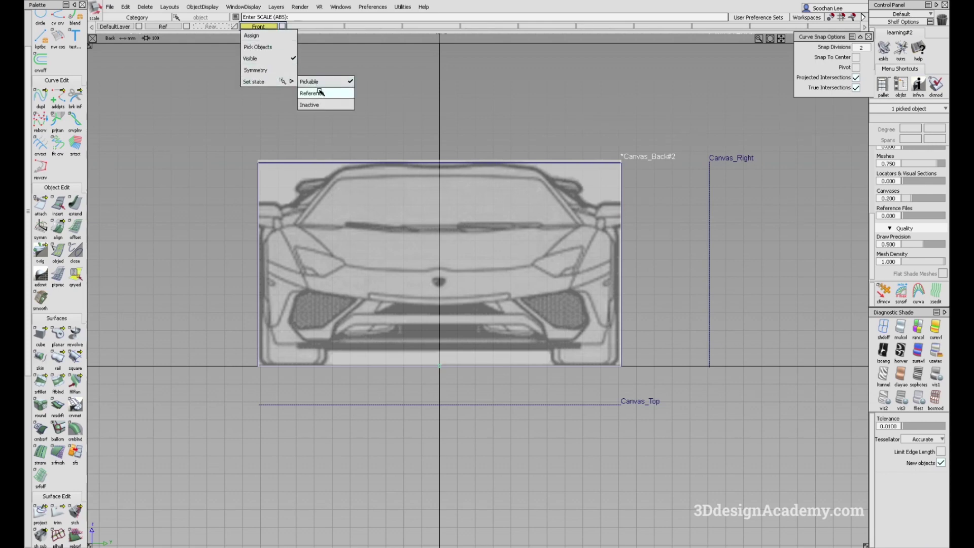
pyautogui.click(319, 93)
pyautogui.click(217, 28)
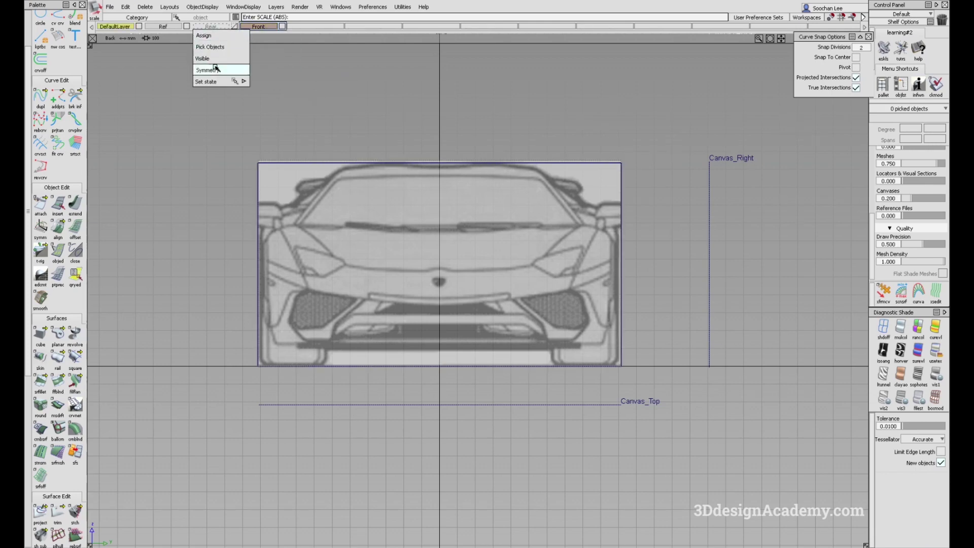
pyautogui.moveTo(232, 80)
pyautogui.click(276, 93)
pyautogui.click(174, 26)
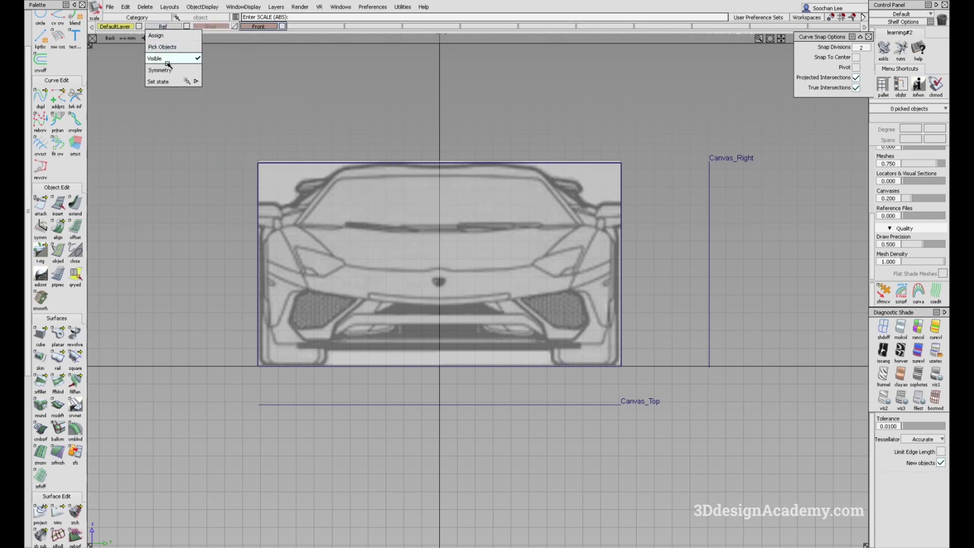
pyautogui.moveTo(184, 81)
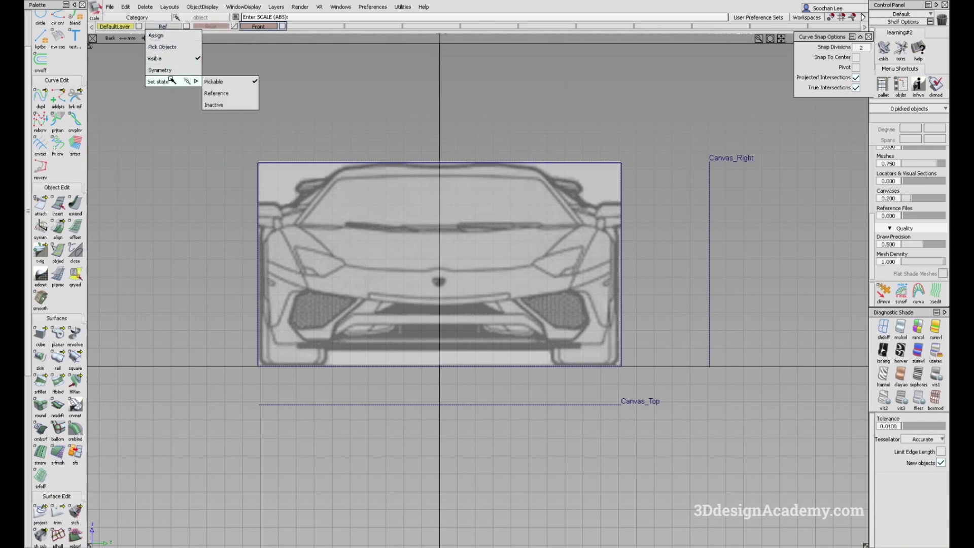
pyautogui.click(227, 93)
# Step: Make the Front layer pickable again and move its canvas slightly outward past the end of the reference box
pyautogui.keyDown('alt'); pyautogui.keyDown('shift'); pyautogui.moveTo(527, 282); pyautogui.dragTo(461, 309); pyautogui.keyUp('shift'); pyautogui.keyUp('alt')
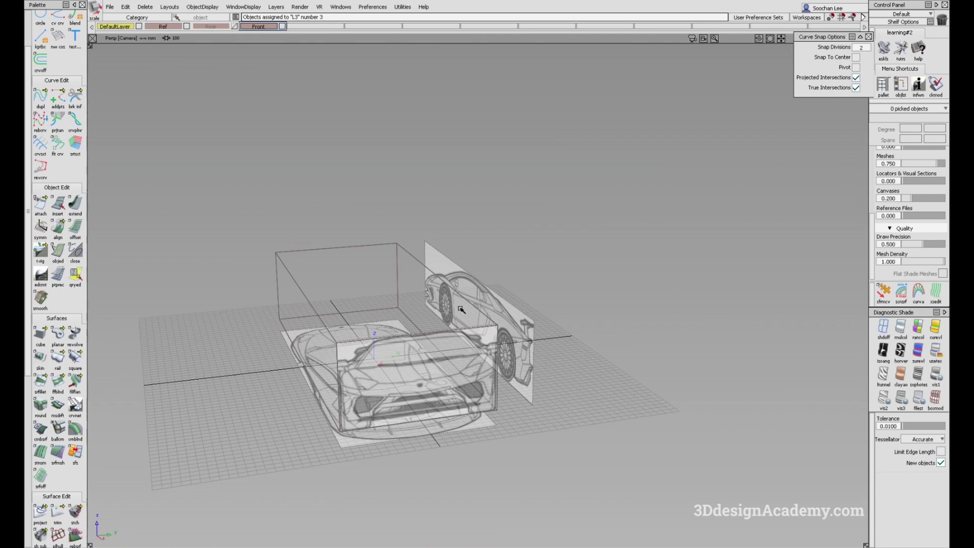
pyautogui.keyDown('alt'); pyautogui.keyDown('shift'); pyautogui.moveTo(540, 338); pyautogui.dragTo(338, 316); pyautogui.keyUp('shift'); pyautogui.keyUp('alt')
pyautogui.keyDown('alt'); pyautogui.keyDown('shift'); pyautogui.moveTo(364, 347); pyautogui.dragTo(361, 348); pyautogui.keyUp('shift'); pyautogui.keyUp('alt')
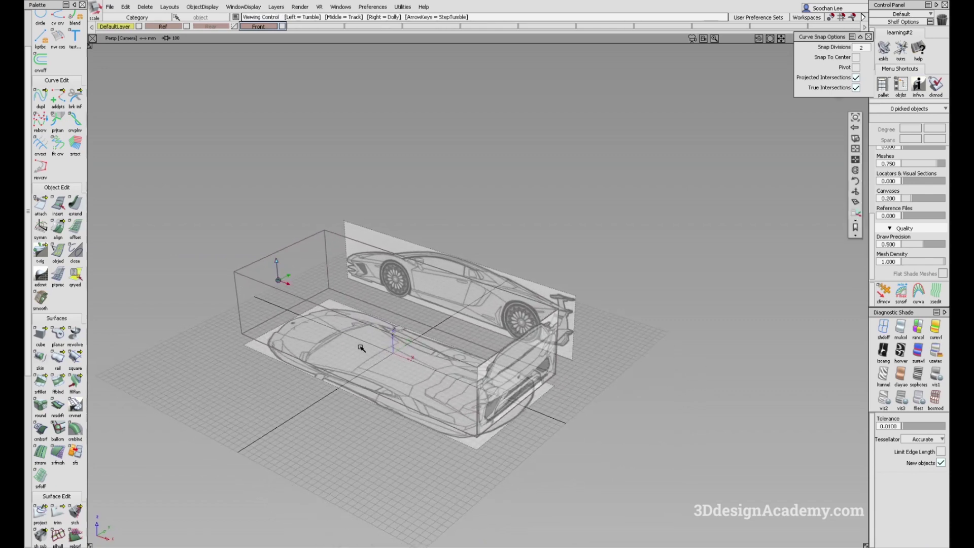
pyautogui.click(269, 26)
pyautogui.click(523, 332)
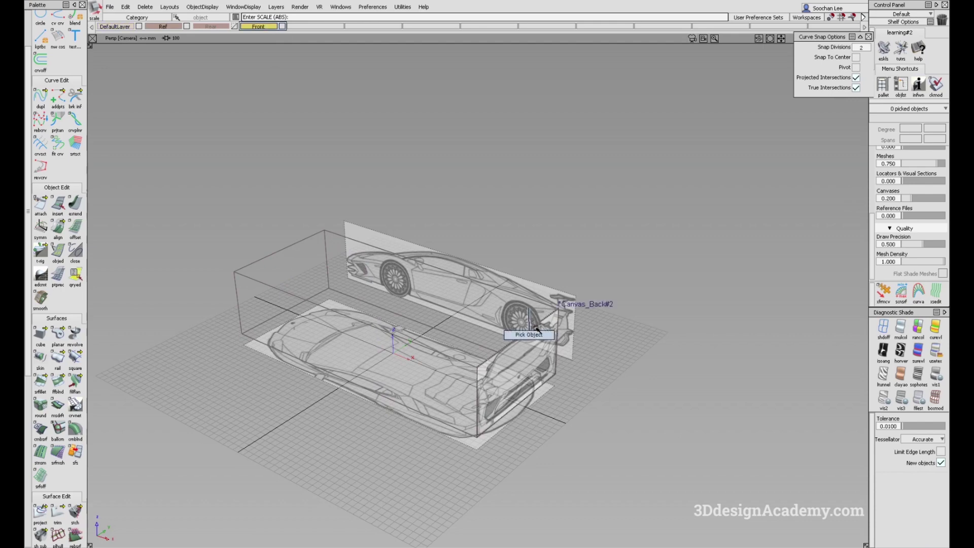
pyautogui.keyDown('alt'); pyautogui.keyDown('shift'); pyautogui.moveTo(539, 326); pyautogui.dragTo(556, 355); pyautogui.keyUp('shift'); pyautogui.keyUp('alt')
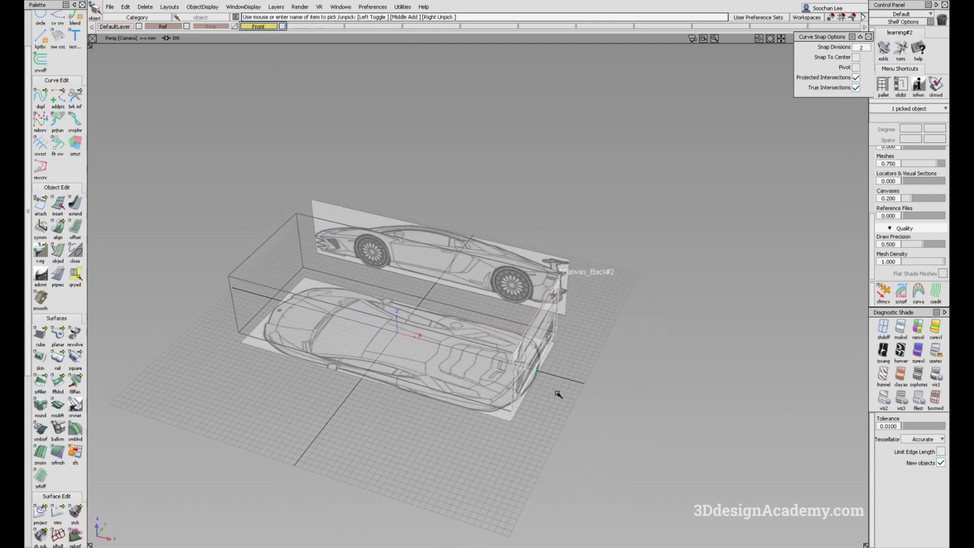
pyautogui.keyDown('alt'); pyautogui.keyDown('shift'); pyautogui.moveTo(293, 376); pyautogui.dragTo(414, 381); pyautogui.keyUp('shift'); pyautogui.keyUp('alt')
pyautogui.keyDown('ctrl'); pyautogui.keyDown('shift'); pyautogui.moveTo(414, 382); pyautogui.dragTo(418, 336, button='middle'); pyautogui.keyUp('shift'); pyautogui.keyUp('ctrl')
pyautogui.keyDown('ctrl'); pyautogui.keyDown('shift'); pyautogui.moveTo(418, 336); pyautogui.dragTo(418, 337); pyautogui.keyUp('shift'); pyautogui.keyUp('ctrl')
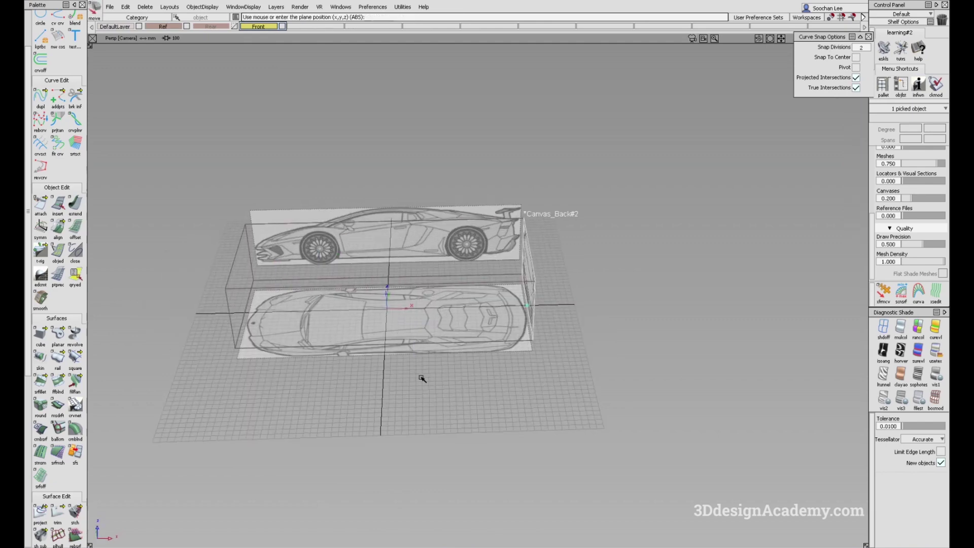
pyautogui.moveTo(429, 377); pyautogui.dragTo(444, 376, button='middle')
pyautogui.moveTo(443, 376); pyautogui.dragTo(287, 339)
pyautogui.keyDown('ctrl'); pyautogui.keyDown('shift'); pyautogui.moveTo(286, 340); pyautogui.dragTo(296, 213); pyautogui.keyUp('shift'); pyautogui.keyUp('ctrl')
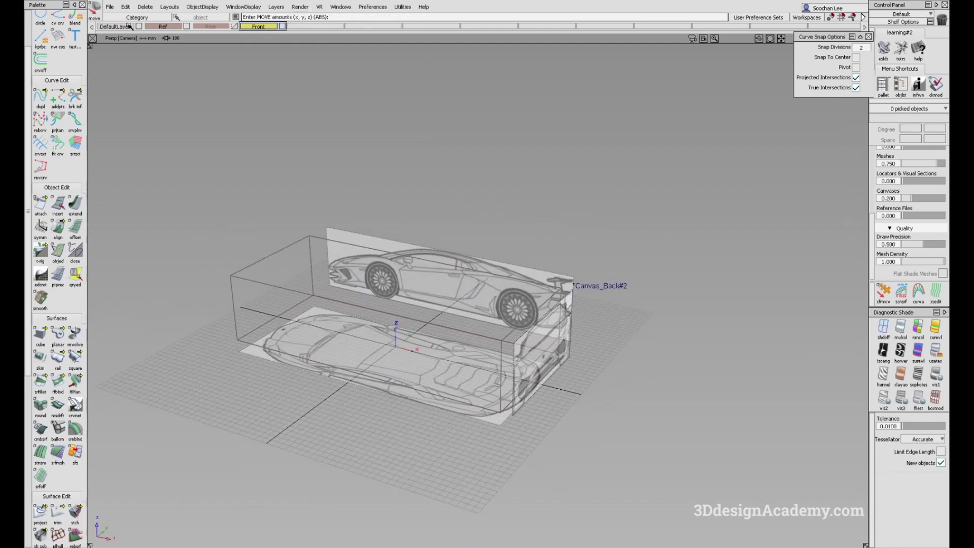
# Step: Show the Rear layer again and move the front canvas farther out from the reference box's end
pyautogui.click(236, 26)
pyautogui.moveTo(499, 309)
pyautogui.keyDown('alt'); pyautogui.keyDown('shift'); pyautogui.mouseDown()
pyautogui.moveTo(522, 311)
pyautogui.moveTo(475, 299)
pyautogui.moveTo(535, 320)
pyautogui.moveTo(588, 298)
pyautogui.mouseUp(); pyautogui.keyUp('shift'); pyautogui.keyUp('alt')
pyautogui.click(596, 297)
pyautogui.keyDown('ctrl'); pyautogui.keyDown('shift'); pyautogui.moveTo(647, 387); pyautogui.dragTo(652, 311, button='middle'); pyautogui.keyUp('shift'); pyautogui.keyUp('ctrl')
pyautogui.moveTo(647, 318); pyautogui.dragTo(717, 330)
# Step: Return the Front layer to the Reference state and make DefaultLayer the active layer
pyautogui.keyDown('alt'); pyautogui.keyDown('shift'); pyautogui.moveTo(437, 301); pyautogui.dragTo(384, 158); pyautogui.keyUp('shift'); pyautogui.keyUp('alt')
pyautogui.click(114, 27)
pyautogui.keyDown('alt'); pyautogui.keyDown('shift'); pyautogui.moveTo(437, 320); pyautogui.dragTo(509, 329); pyautogui.keyUp('shift'); pyautogui.keyUp('alt')
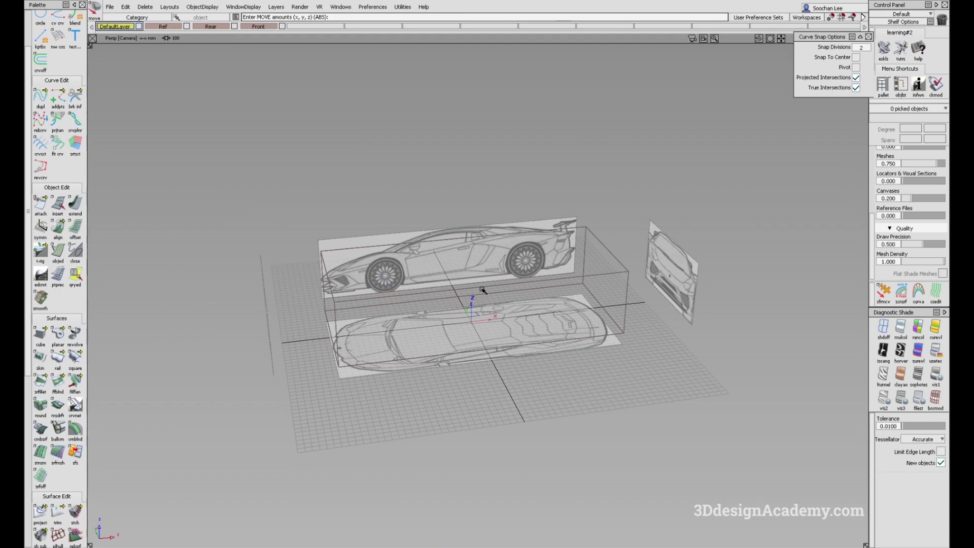
pyautogui.keyDown('alt'); pyautogui.keyDown('shift'); pyautogui.moveTo(482, 289); pyautogui.dragTo(466, 303); pyautogui.keyUp('shift'); pyautogui.keyUp('alt')
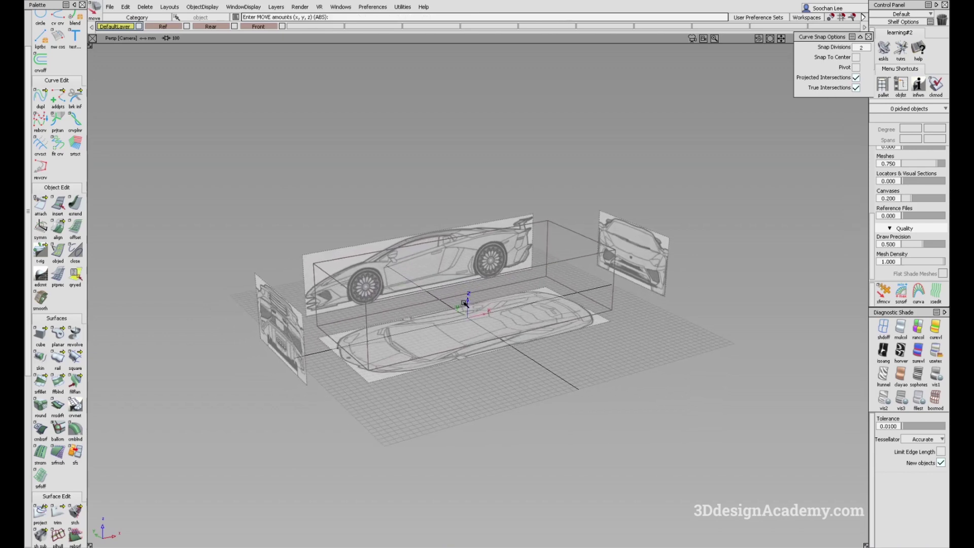